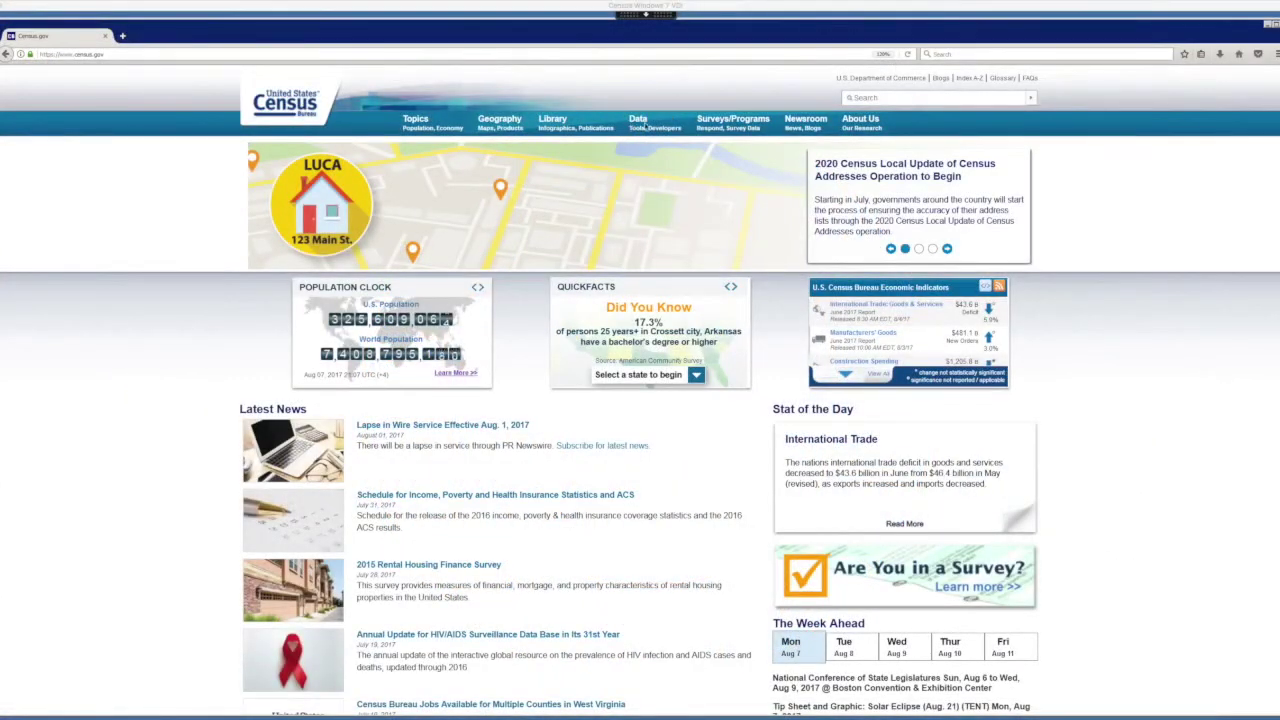
Open American FactFinder from the Census site's data tools and go to its Advanced Search.
{"action": "left_click", "coordinate": [645, 127]}
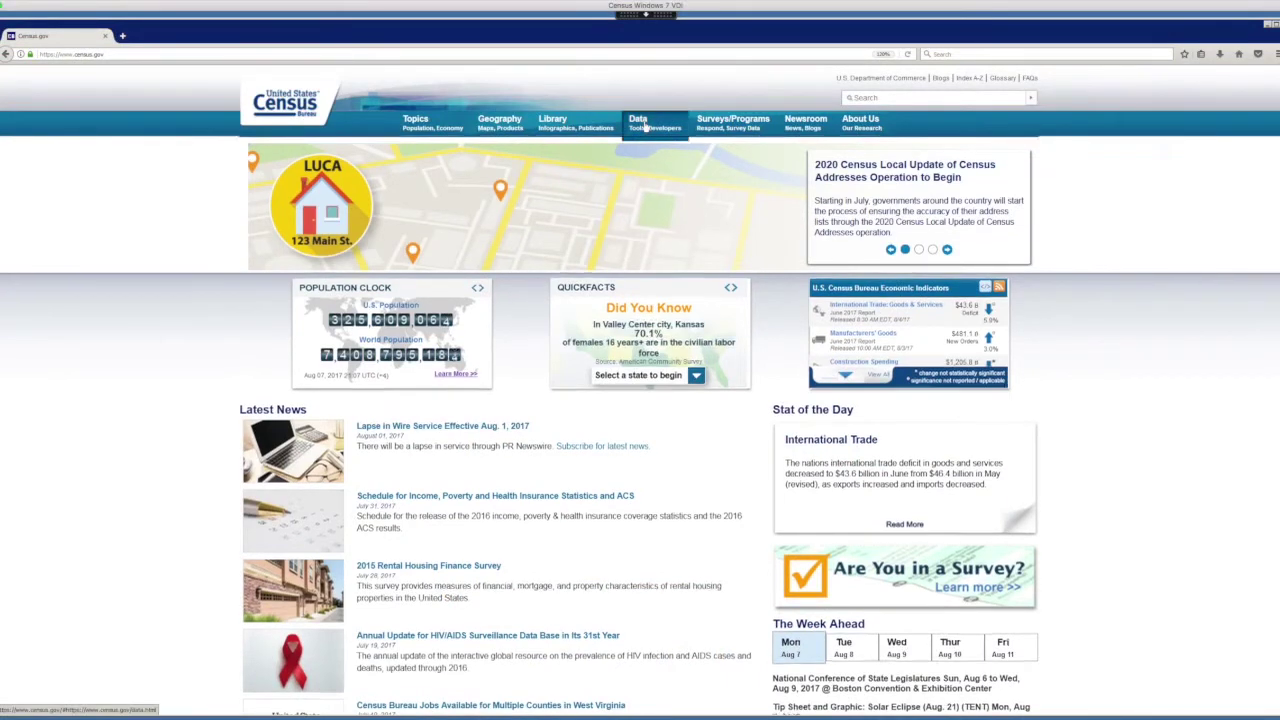
{"action": "left_click", "coordinate": [613, 169]}
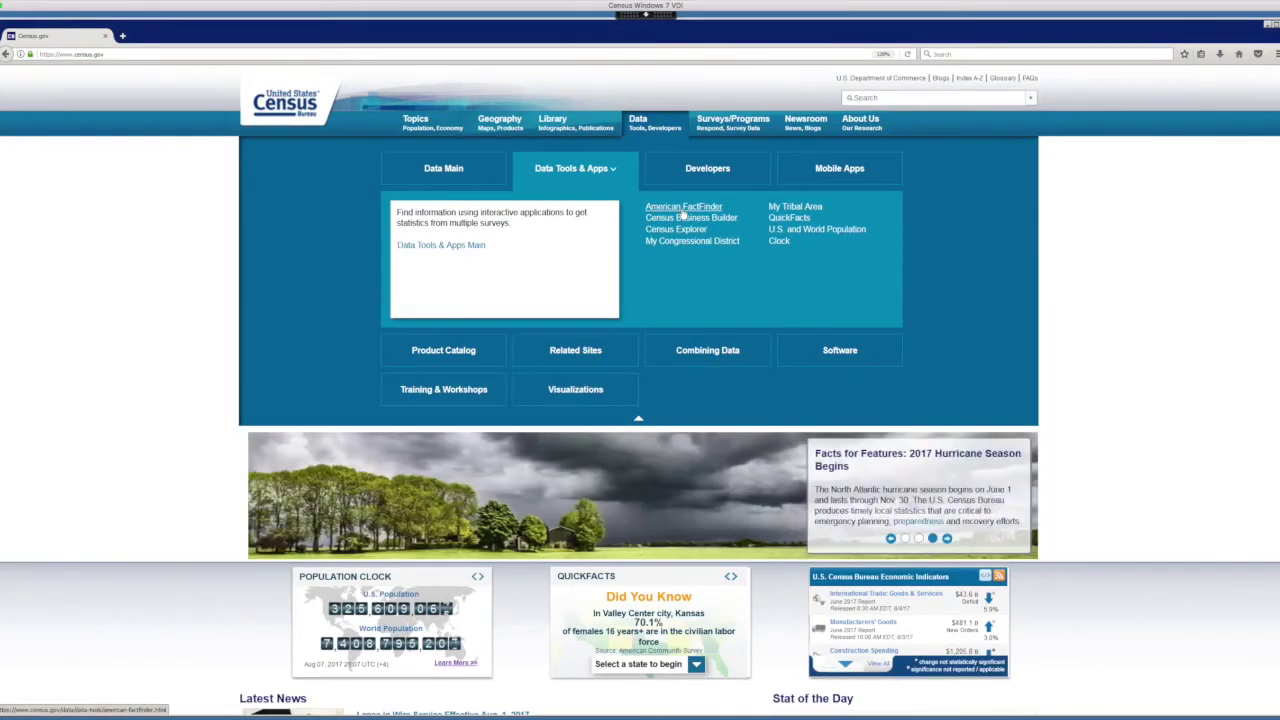
{"action": "left_click", "coordinate": [682, 210]}
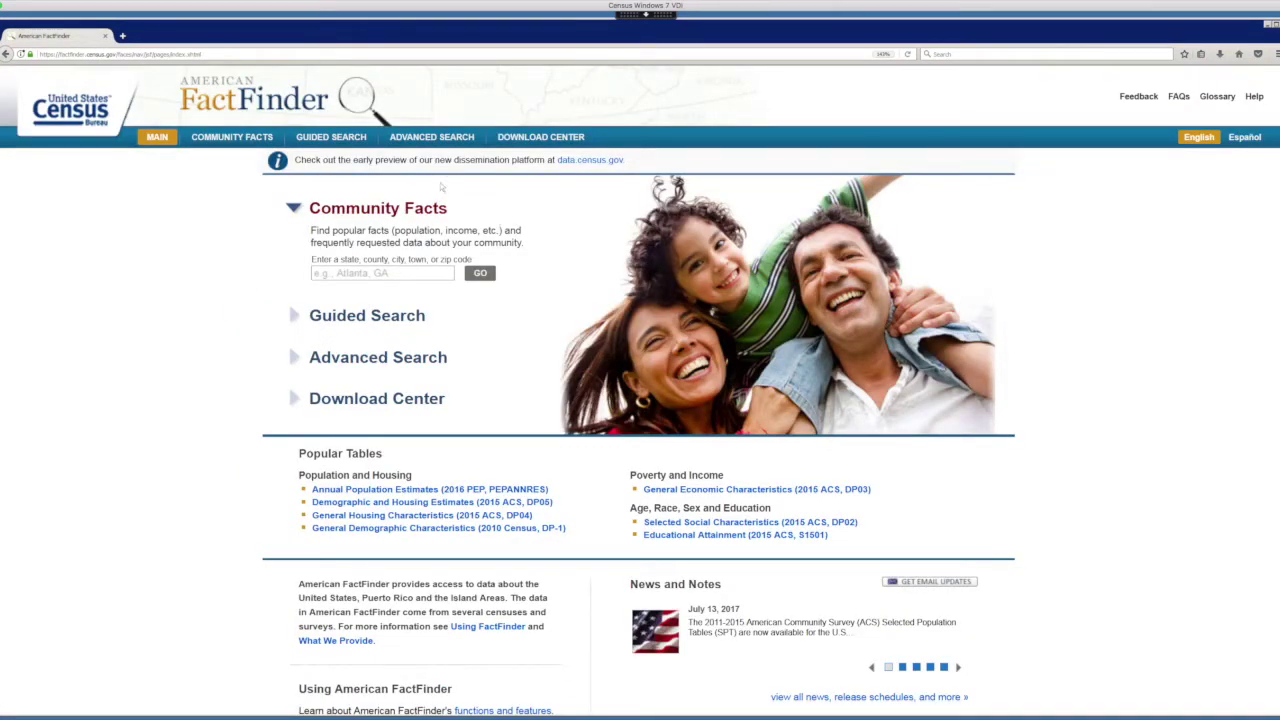
{"action": "left_click", "coordinate": [447, 141]}
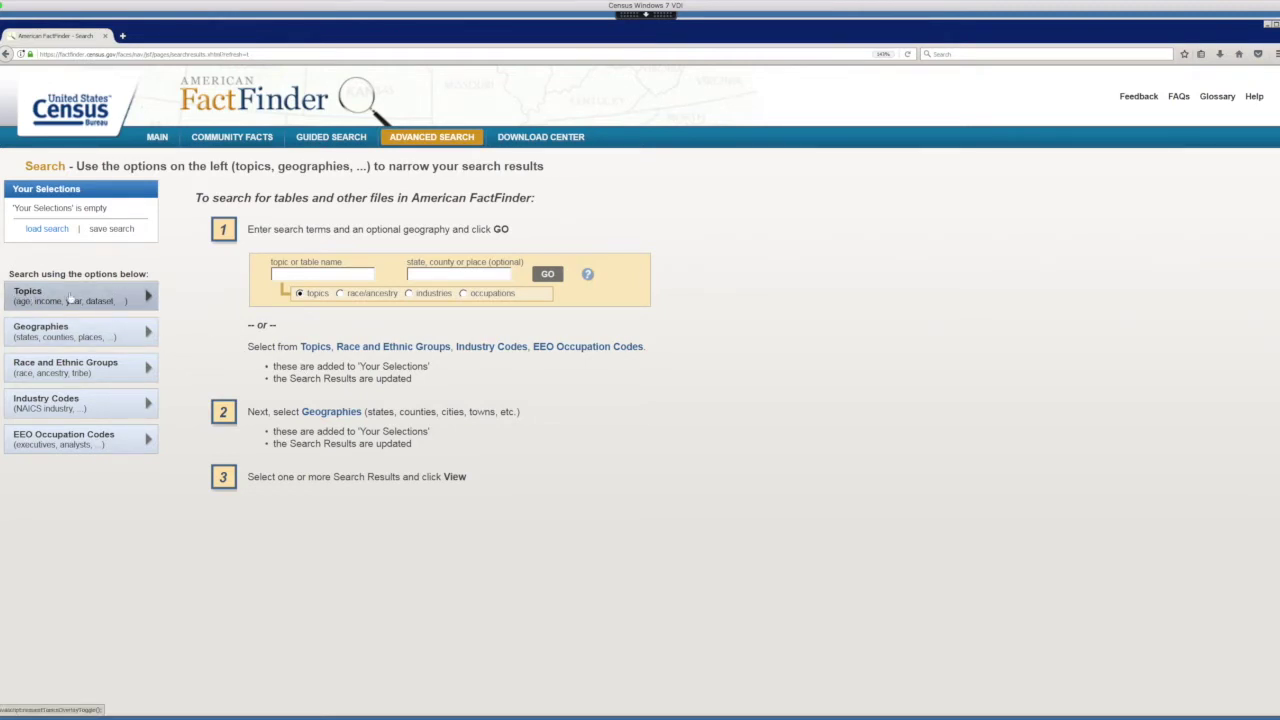
Add the Sex topic, found under People and Age & Sex, to the search selections.
{"action": "left_click", "coordinate": [148, 298]}
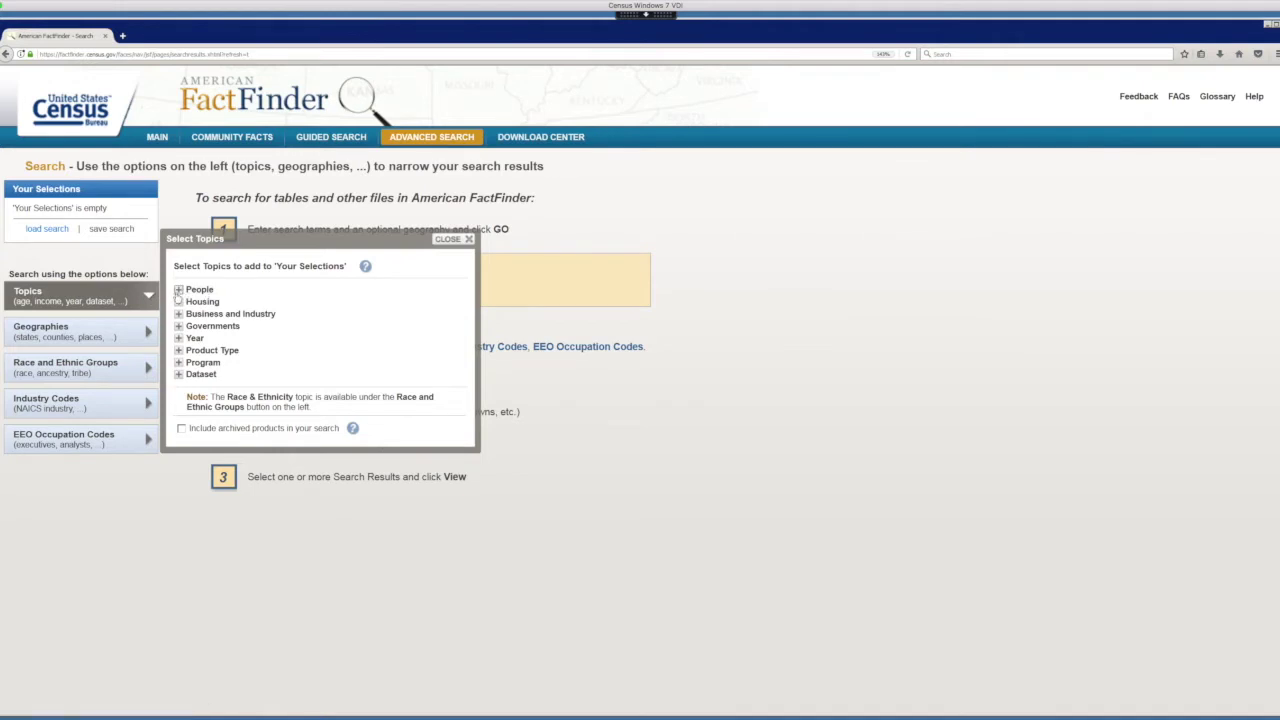
{"action": "left_click", "coordinate": [178, 290]}
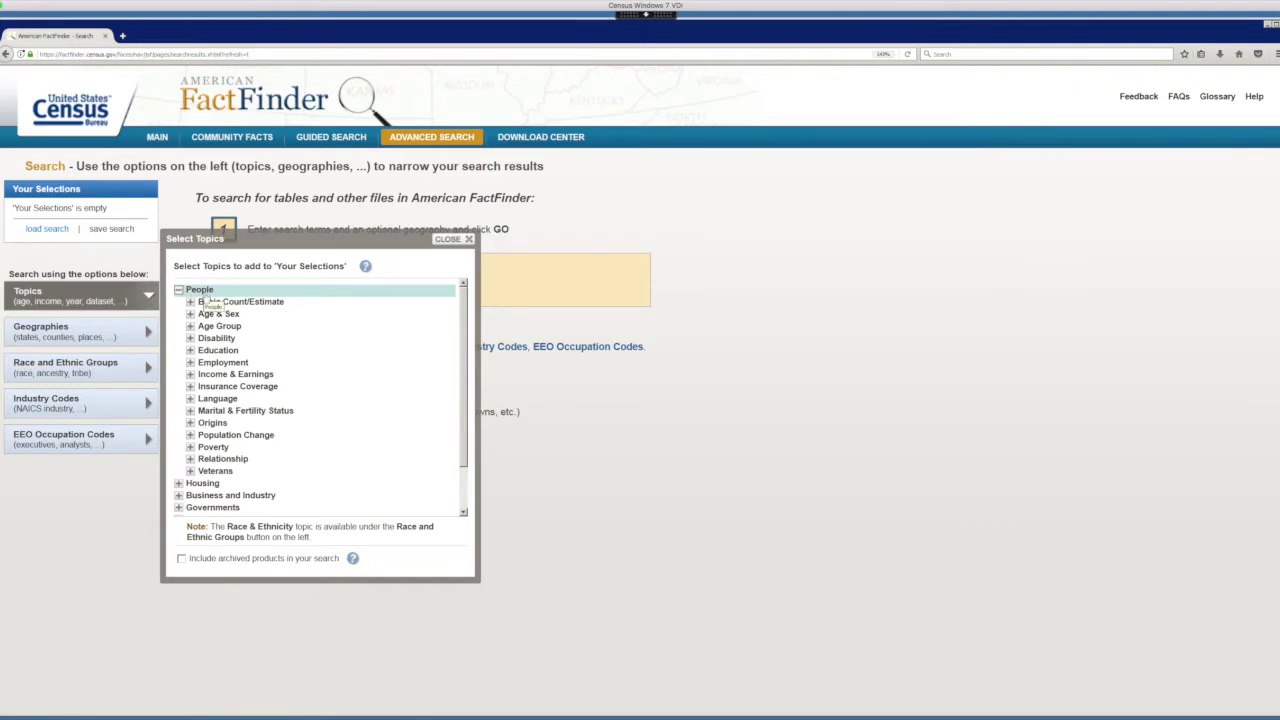
{"action": "left_click", "coordinate": [190, 314]}
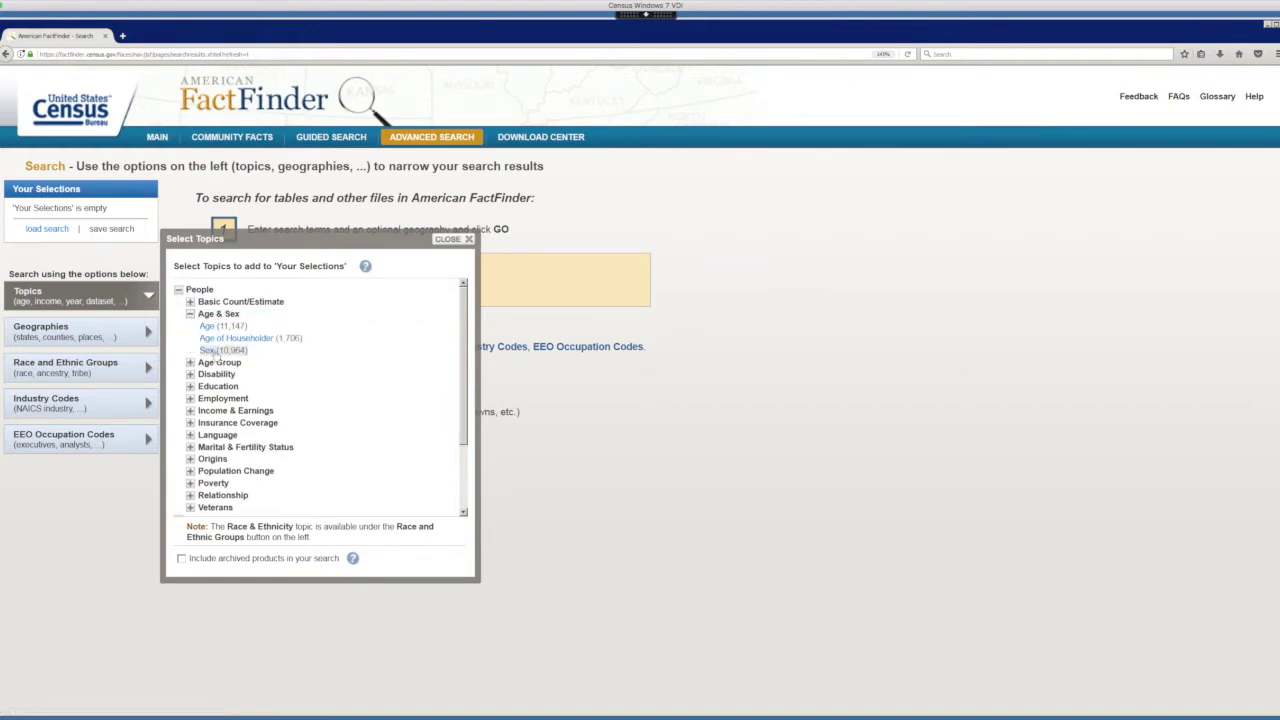
{"action": "left_click", "coordinate": [210, 351]}
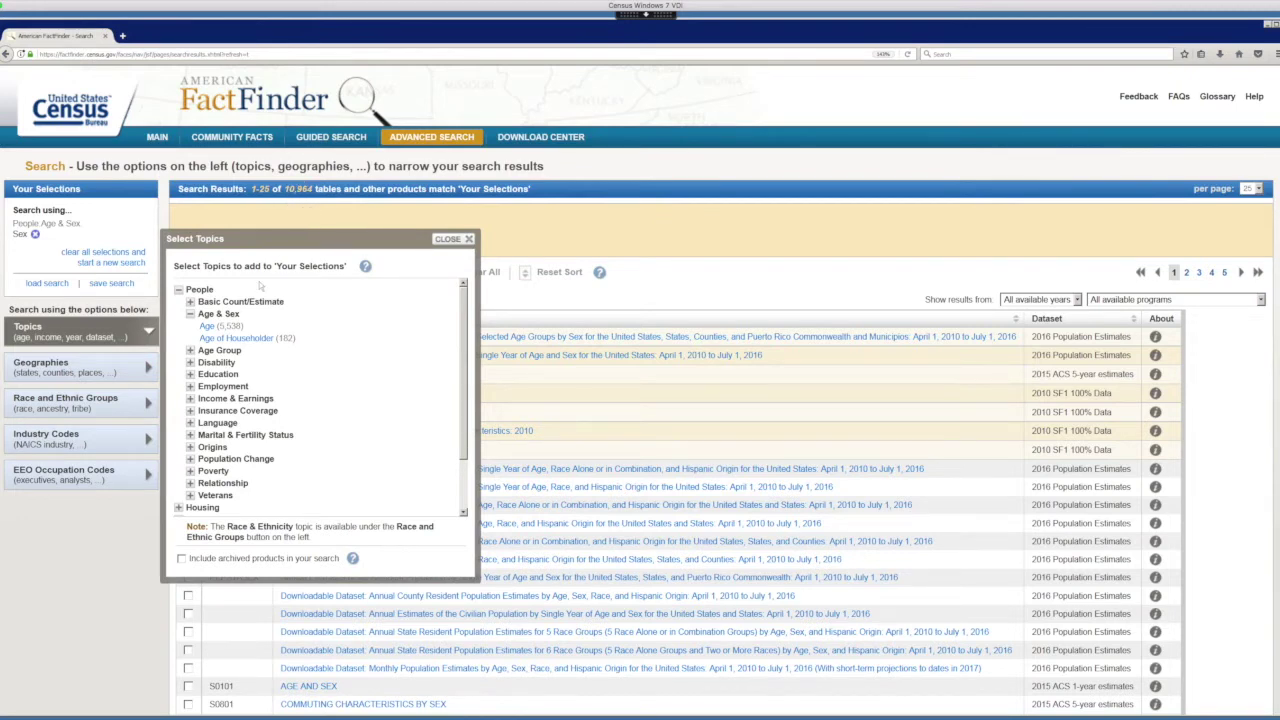
Add the People topics Income/Earnings (Individuals) and Educational Attainment to the selections and close the topic selector.
{"action": "left_click", "coordinate": [191, 399]}
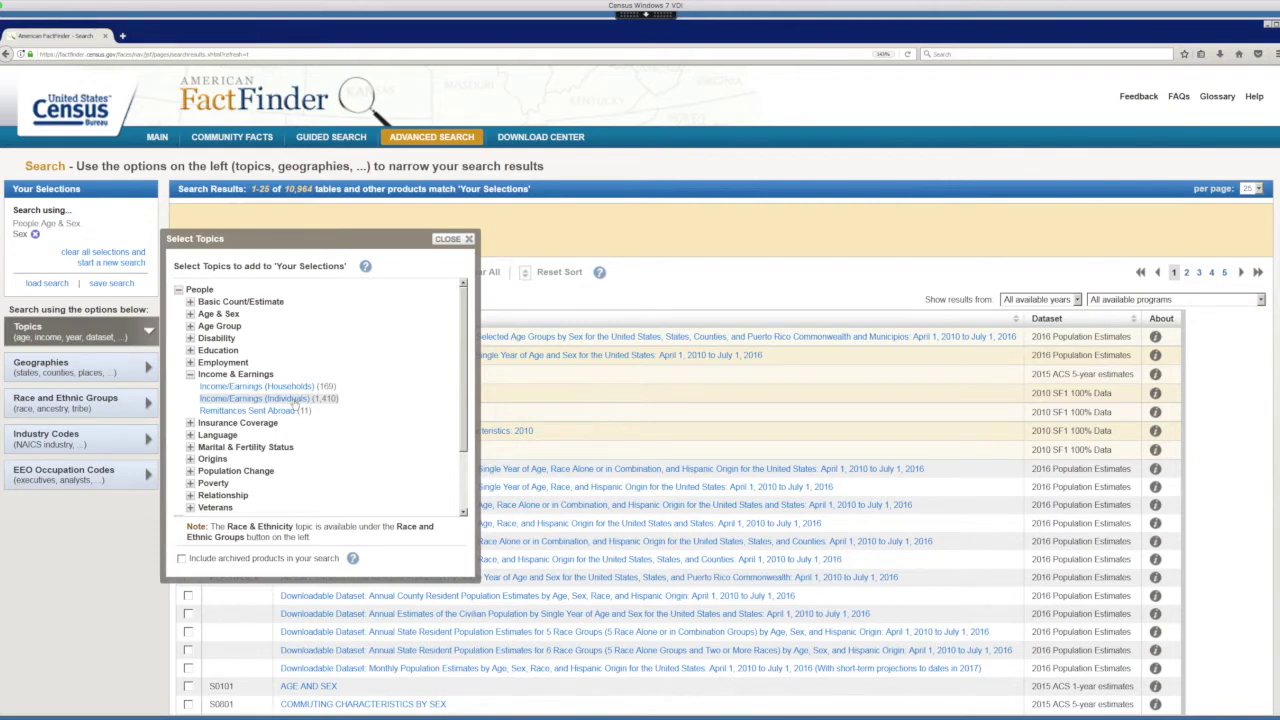
{"action": "left_click", "coordinate": [268, 398]}
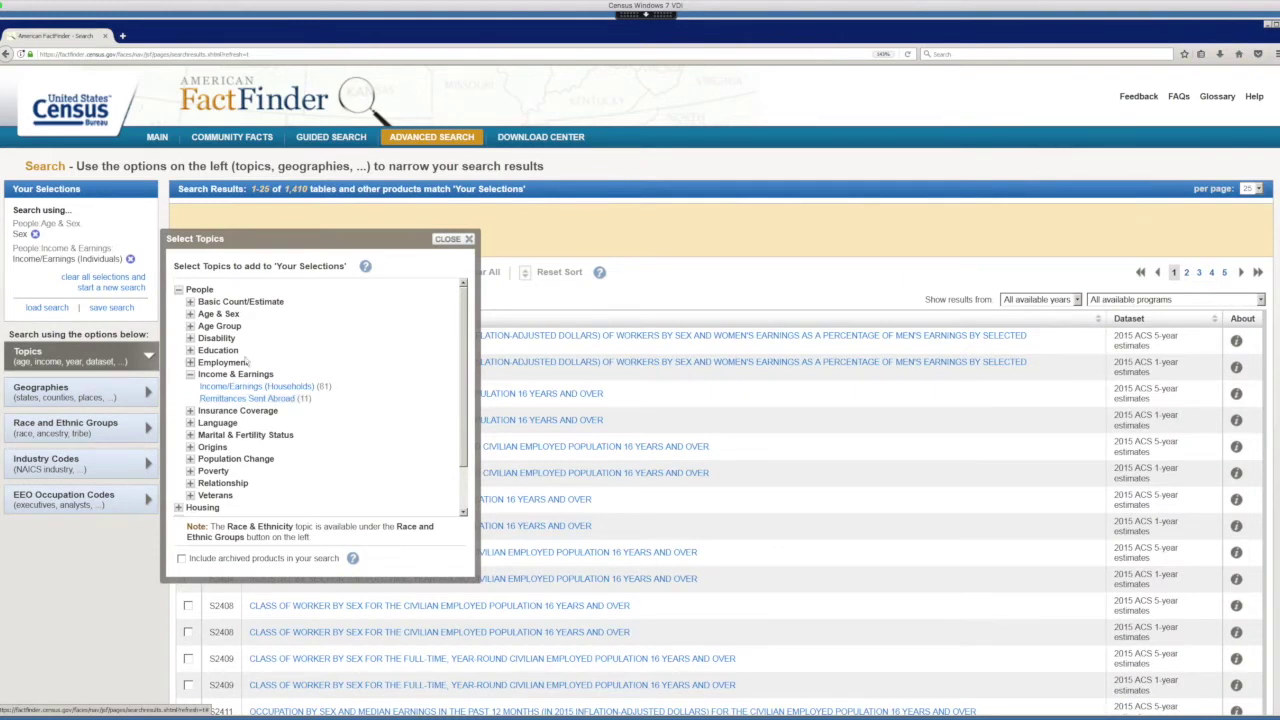
{"action": "left_click", "coordinate": [190, 350]}
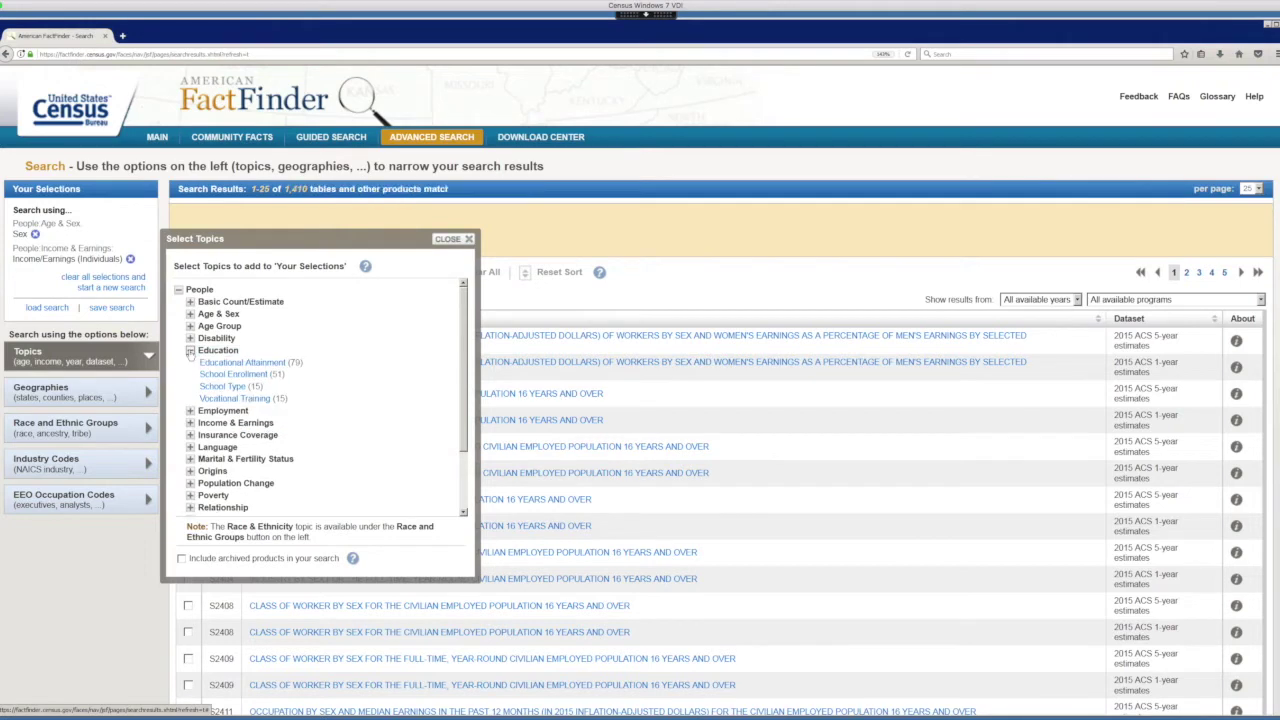
{"action": "left_click", "coordinate": [258, 364]}
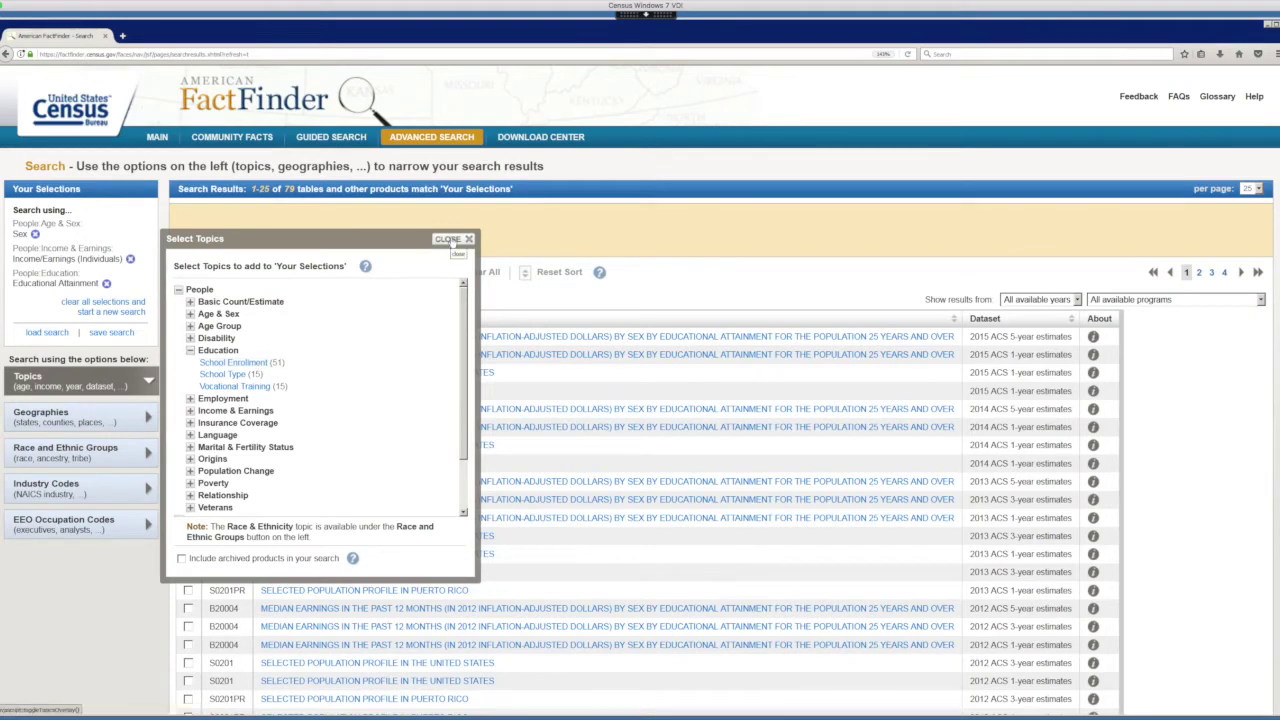
{"action": "left_click", "coordinate": [451, 242]}
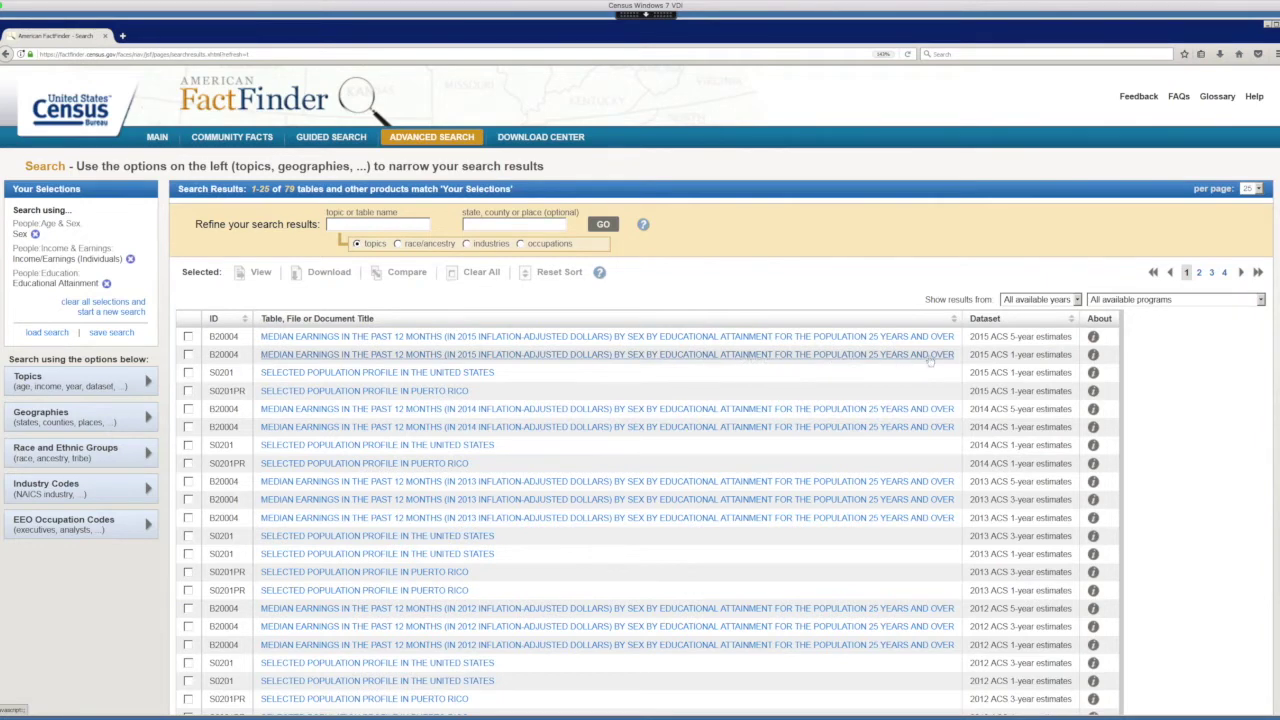
Open table B20004 from the 2015 ACS 1-year estimates and compare male and female median earnings for graduate or professional degrees.
{"action": "left_click", "coordinate": [541, 358]}
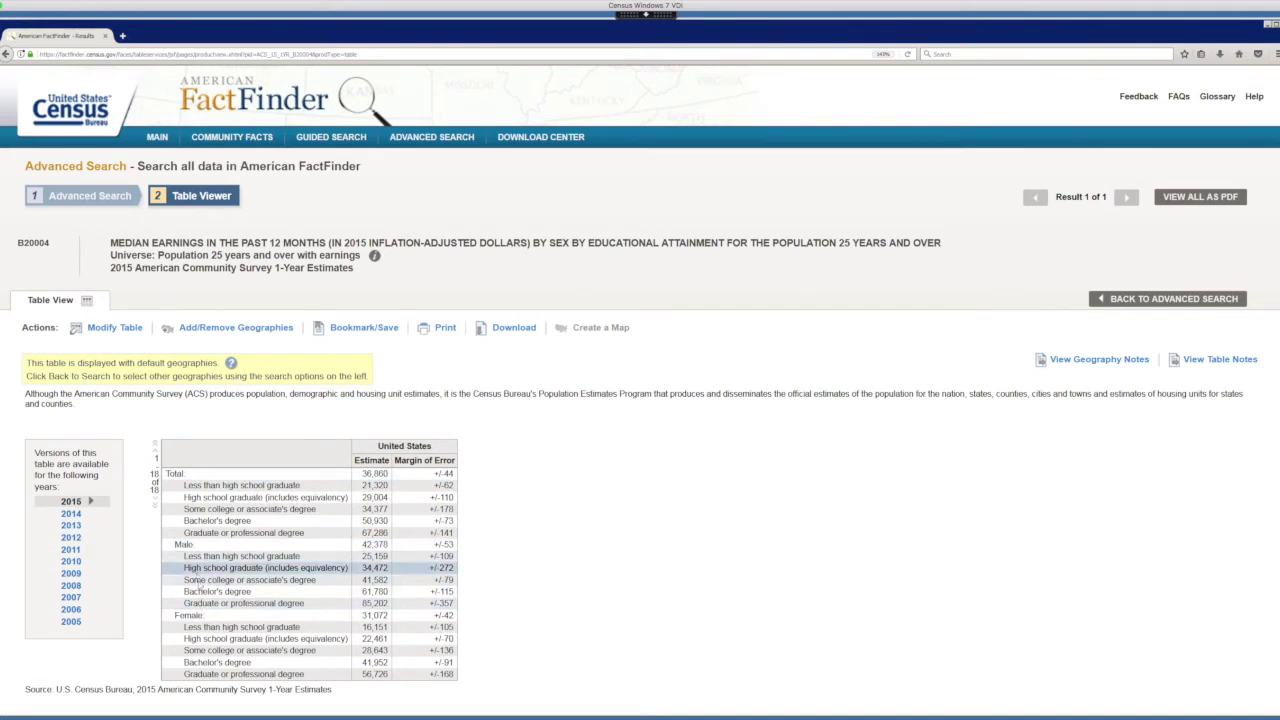
{"action": "left_click_drag", "start_coordinate": [371, 603], "coordinate": [373, 627]}
{"action": "left_click", "coordinate": [375, 655]}
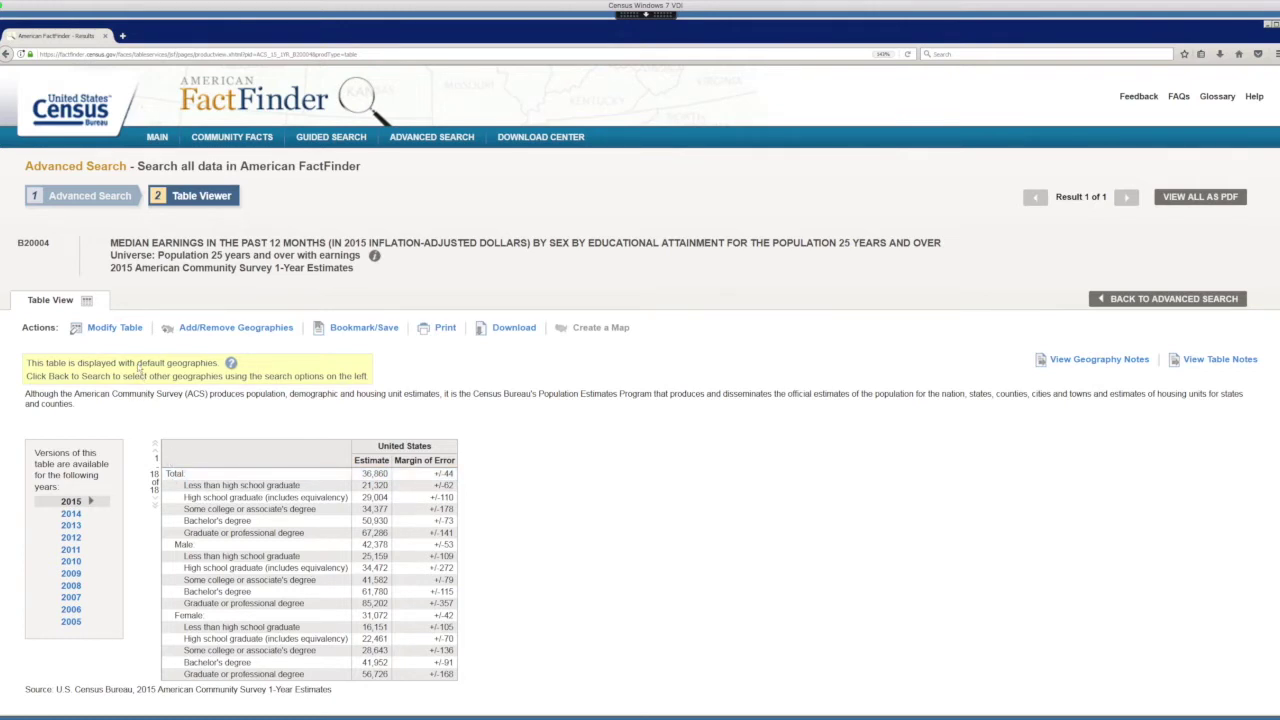
Turn on the table modification tools and hide the Margin of Error column.
{"action": "left_click", "coordinate": [115, 328]}
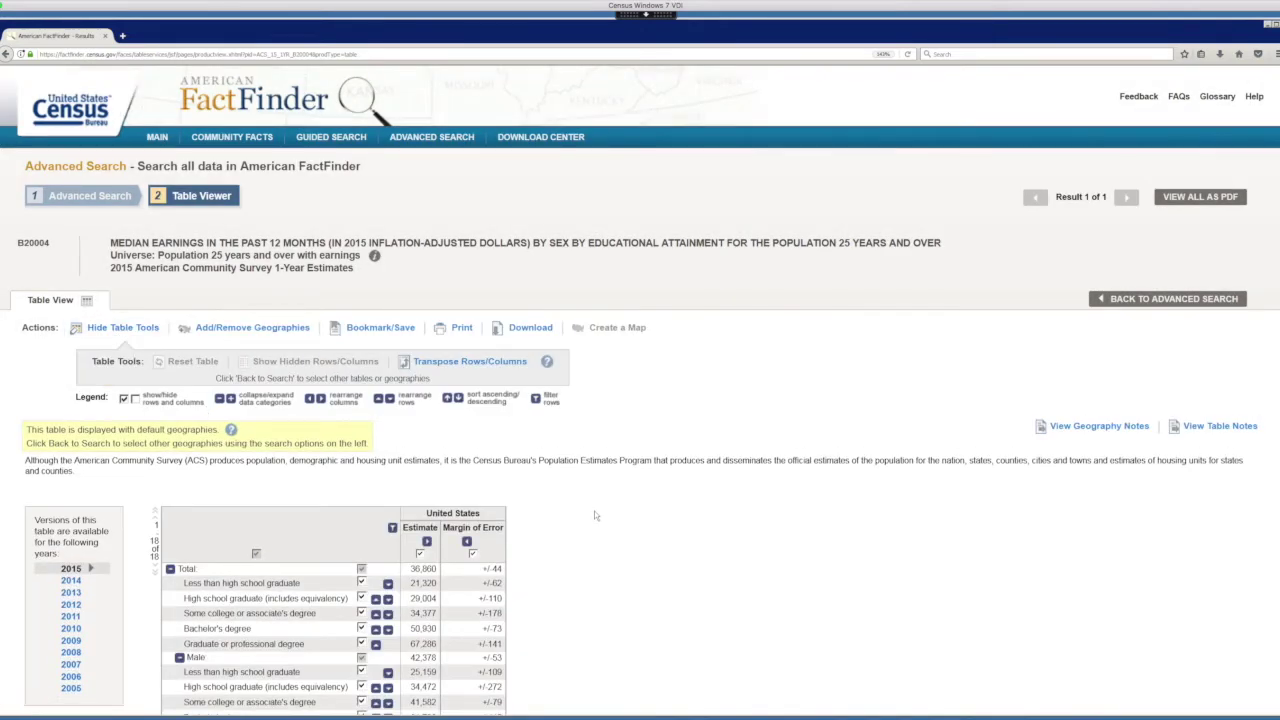
{"action": "scroll", "coordinate": [594, 511], "scroll_direction": "down", "scroll_amount": 1}
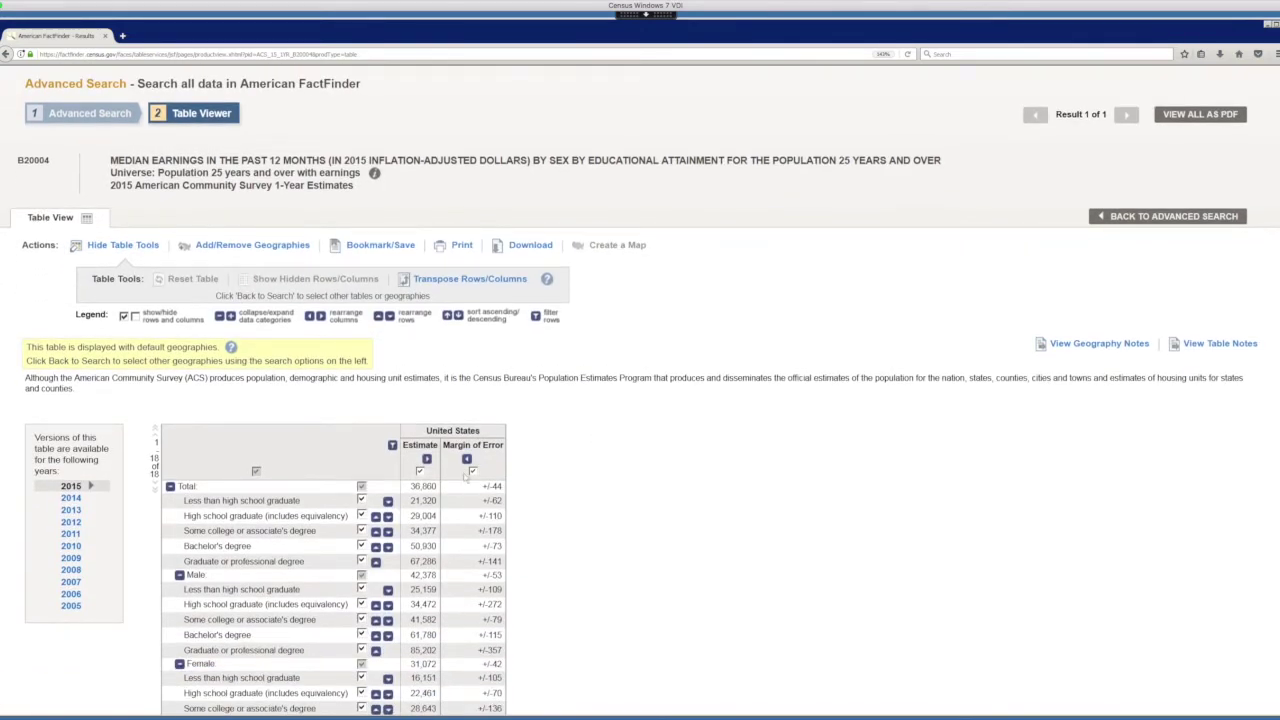
{"action": "left_click", "coordinate": [472, 471]}
Hide the five education-level rows directly under Total, keeping the Male and Female breakdowns, and close the table tools.
{"action": "left_click", "coordinate": [362, 520]}
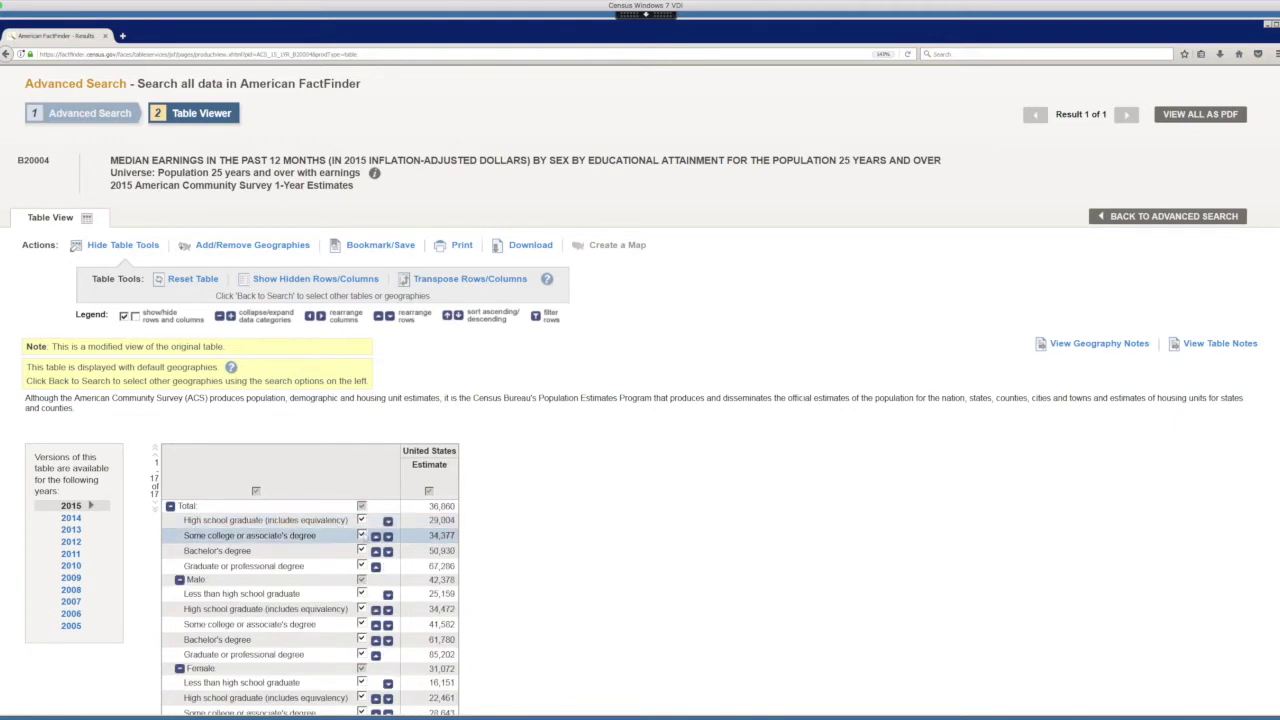
{"action": "left_click", "coordinate": [362, 521]}
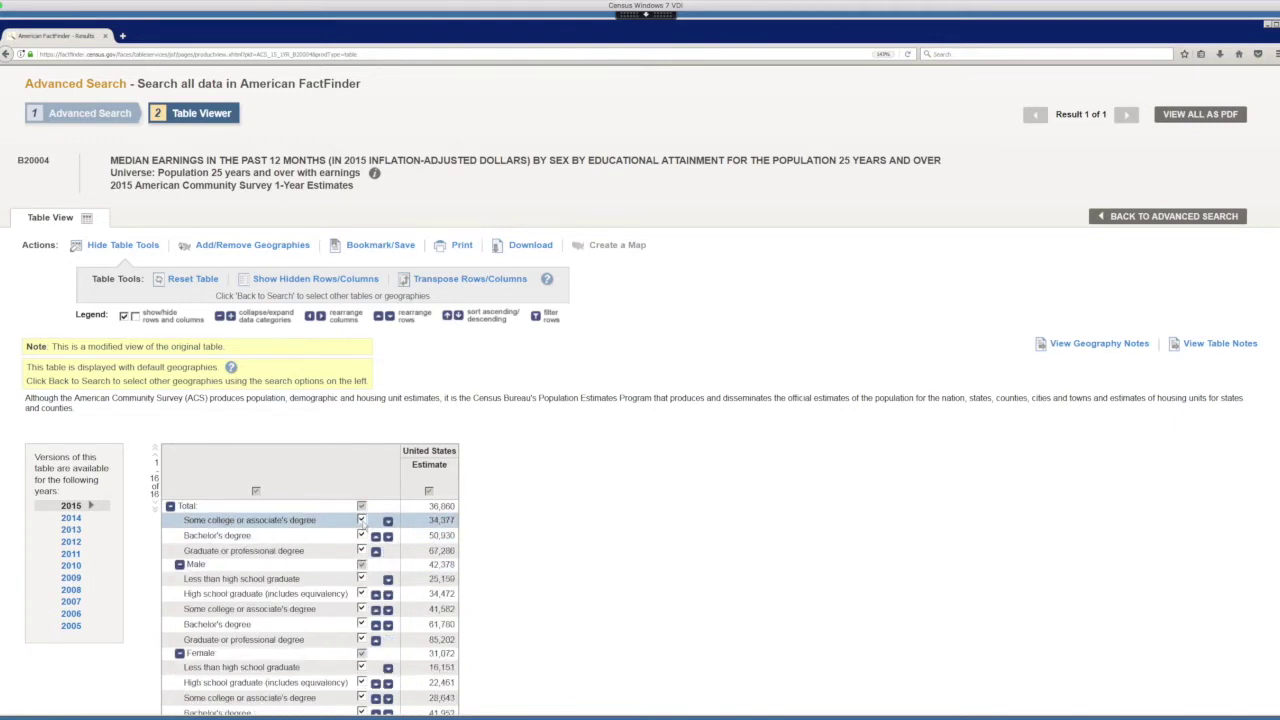
{"action": "left_click", "coordinate": [362, 520]}
{"action": "left_click", "coordinate": [362, 520]}
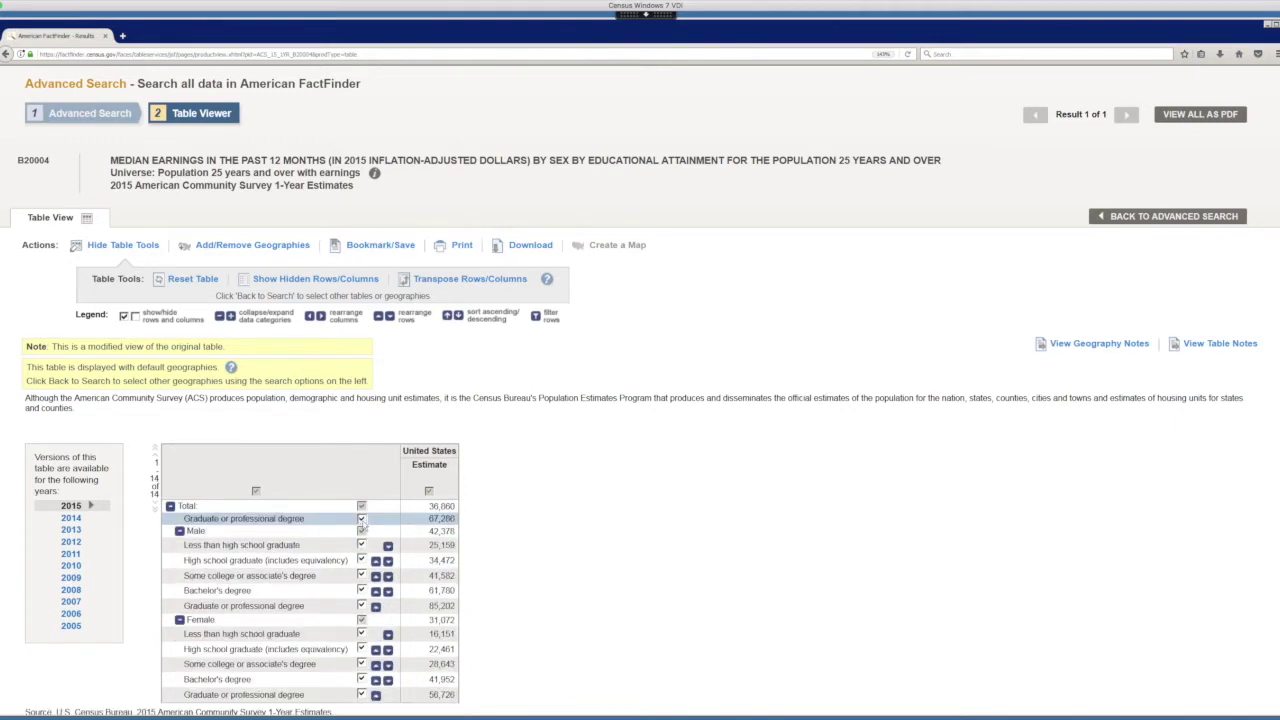
{"action": "left_click", "coordinate": [362, 519]}
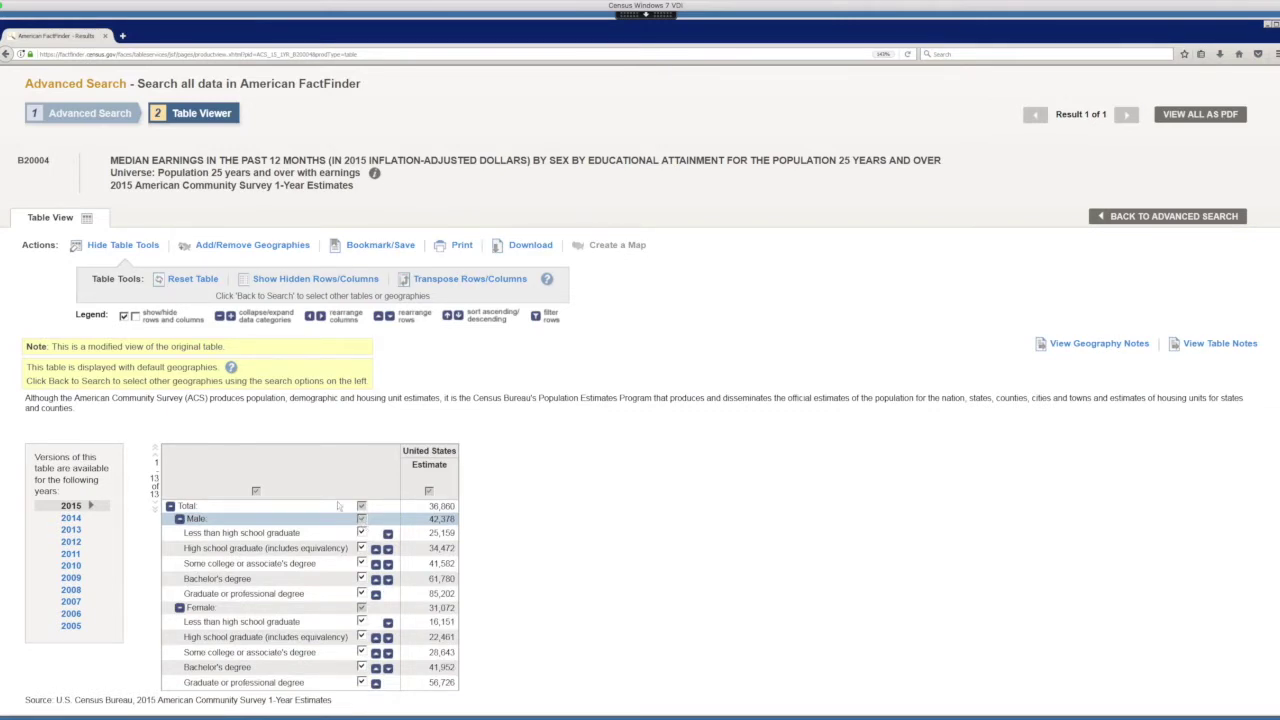
{"action": "left_click", "coordinate": [125, 245]}
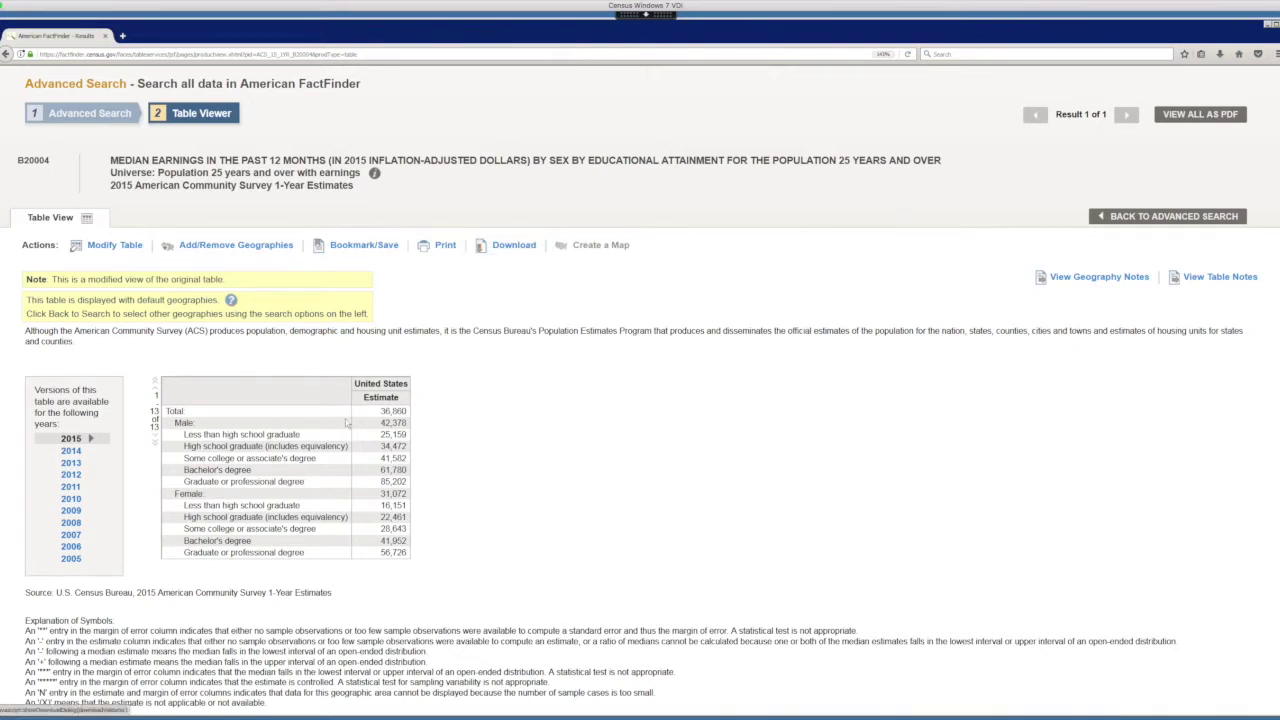
Download the modified table as a presentable Microsoft Excel (.xls) document and open it in Excel.
{"action": "left_click", "coordinate": [516, 250]}
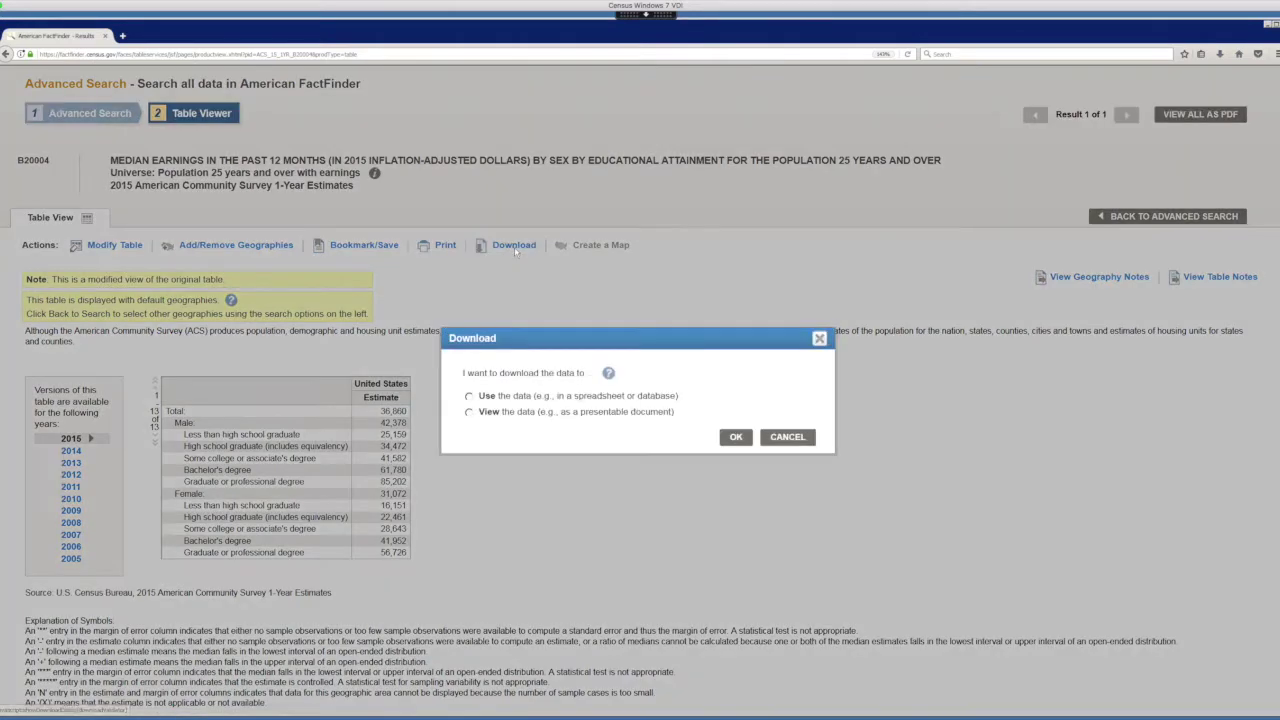
{"action": "left_click", "coordinate": [469, 412]}
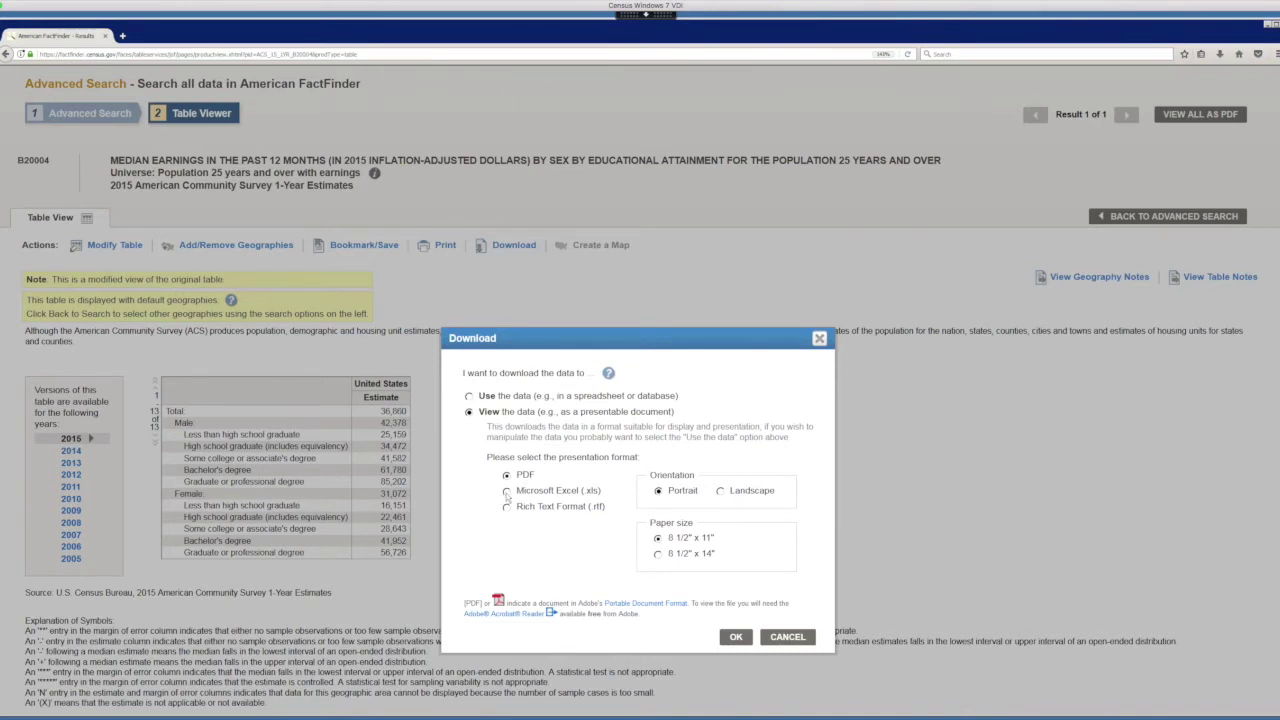
{"action": "left_click", "coordinate": [507, 491]}
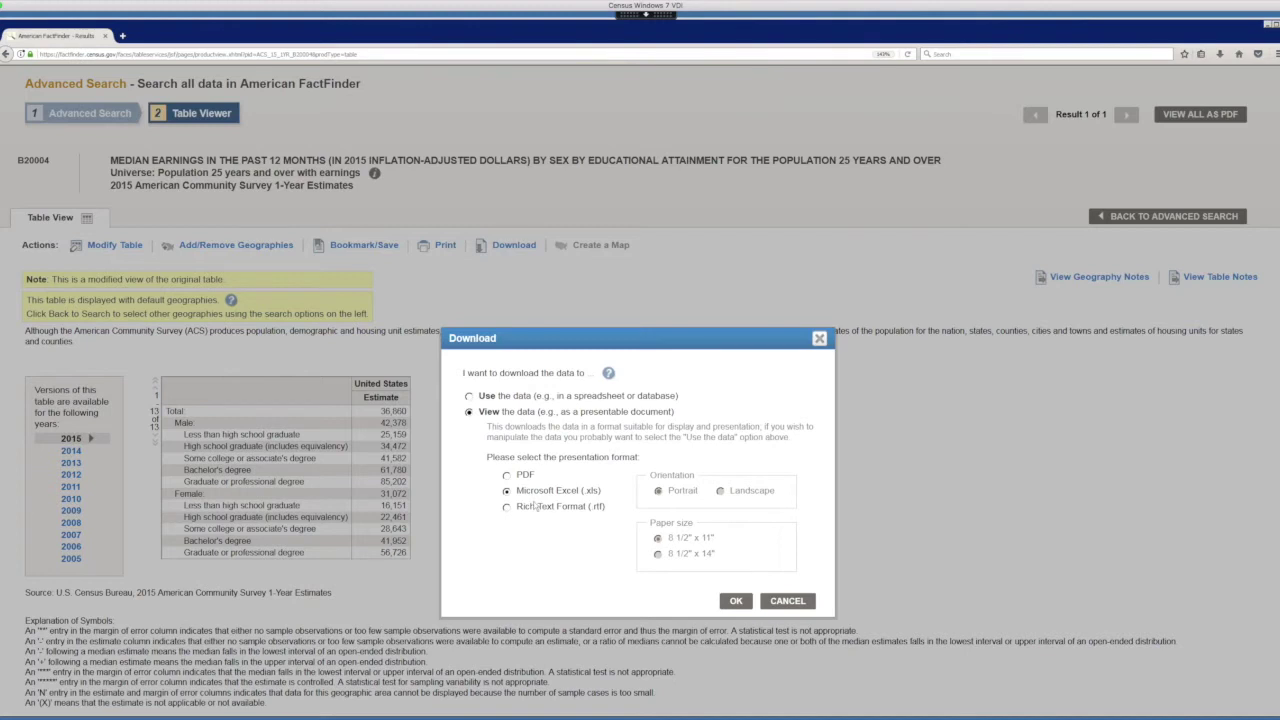
{"action": "left_click", "coordinate": [730, 601]}
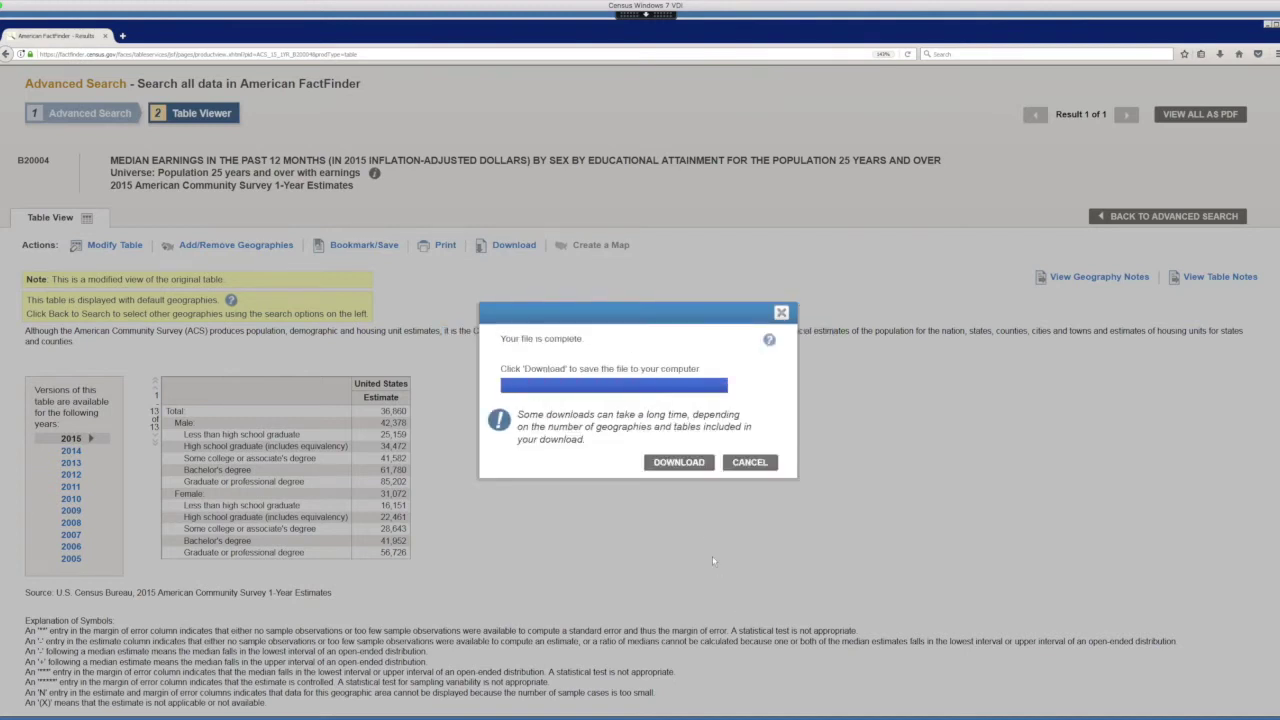
{"action": "left_click", "coordinate": [679, 462]}
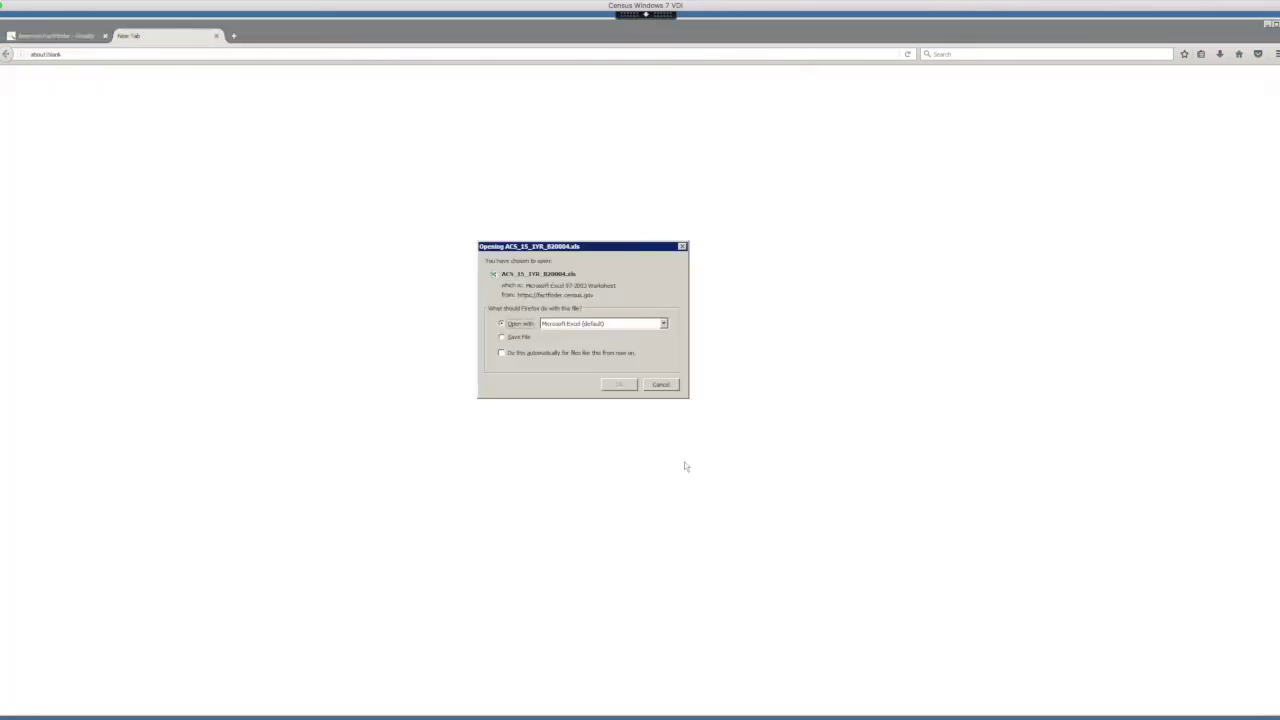
{"action": "left_click", "coordinate": [620, 388]}
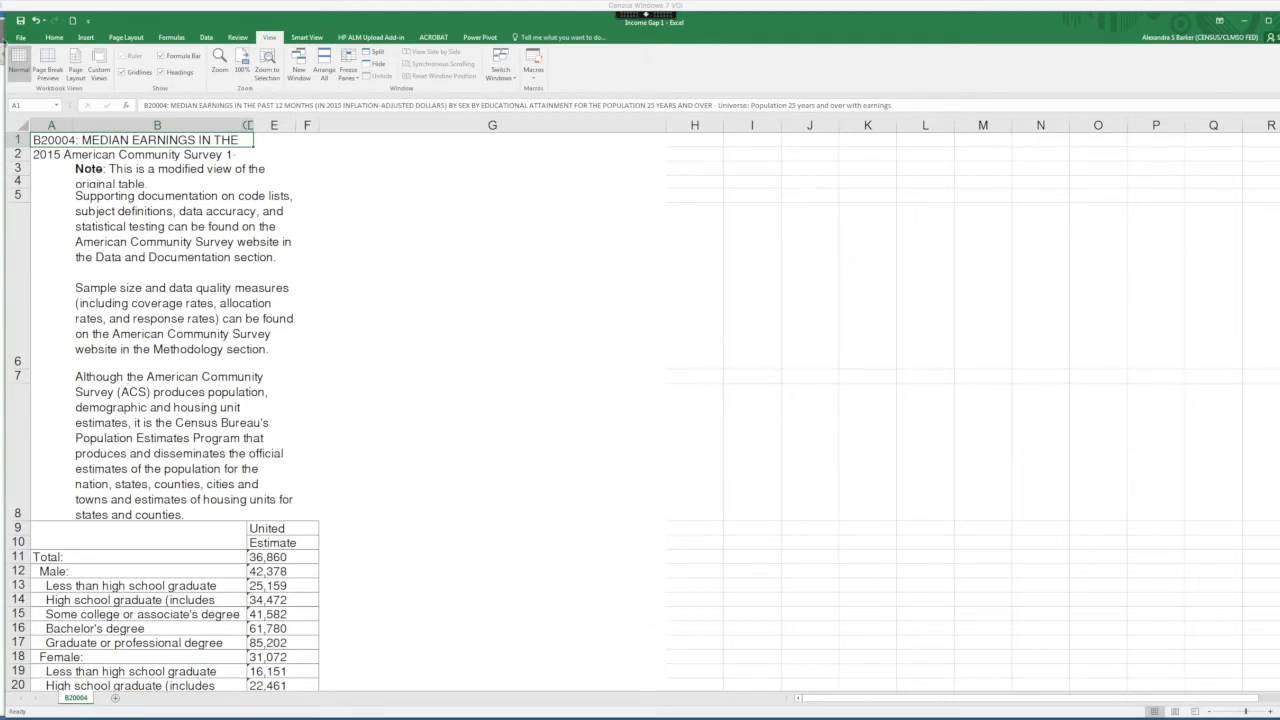
Save the file as an Excel Workbook named Income Gap 1 in the CENSUS DATA IN EXCEL folder, replacing the existing one, and reopen it.
{"action": "left_click", "coordinate": [20, 37]}
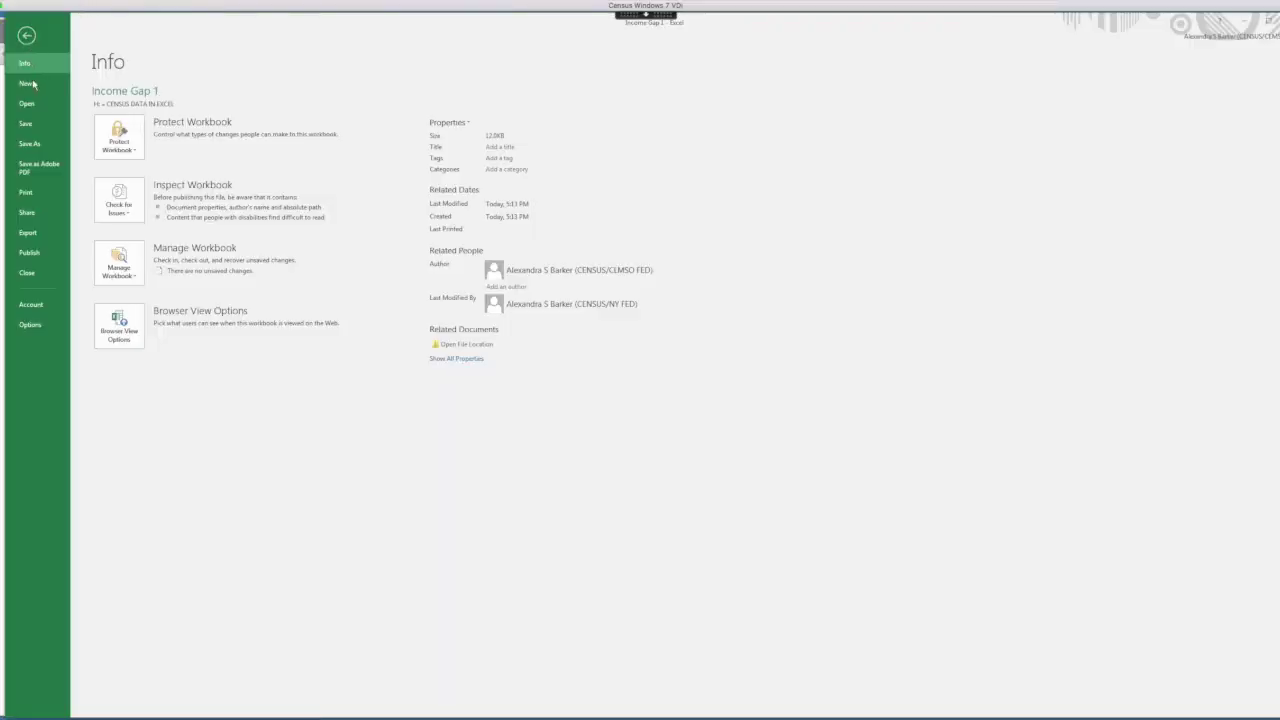
{"action": "left_click", "coordinate": [29, 143]}
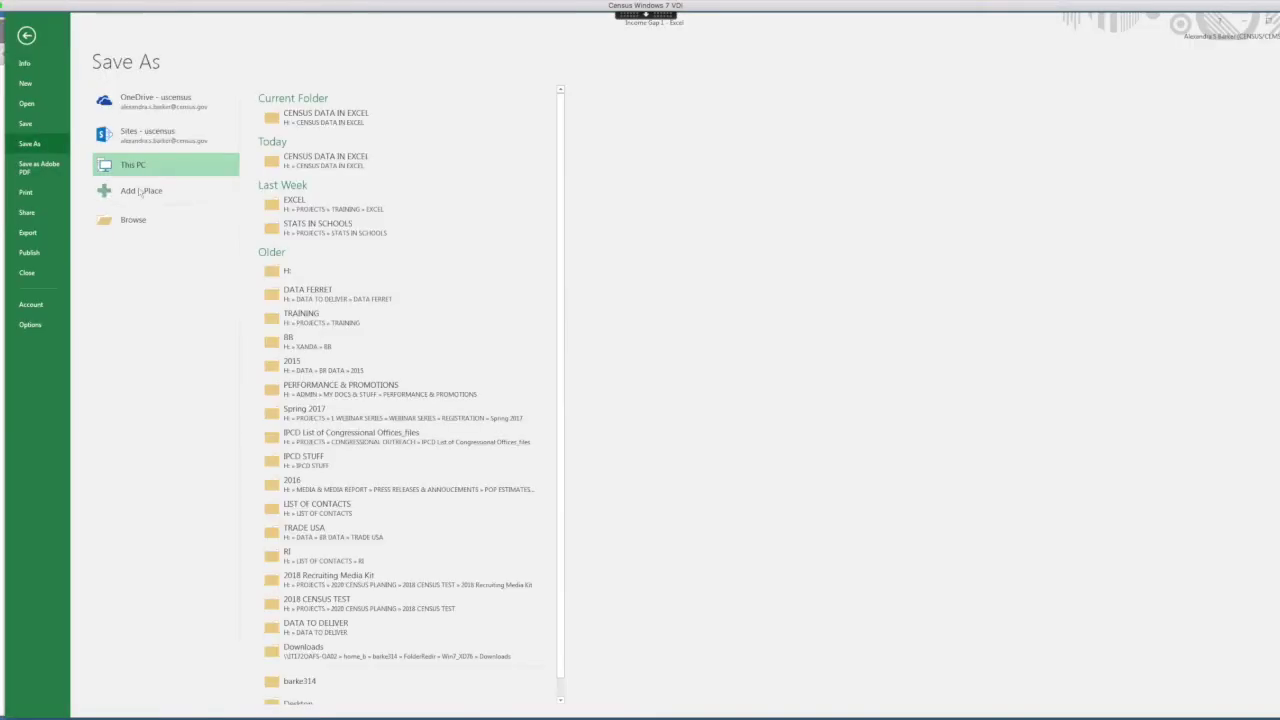
{"action": "left_click", "coordinate": [316, 118]}
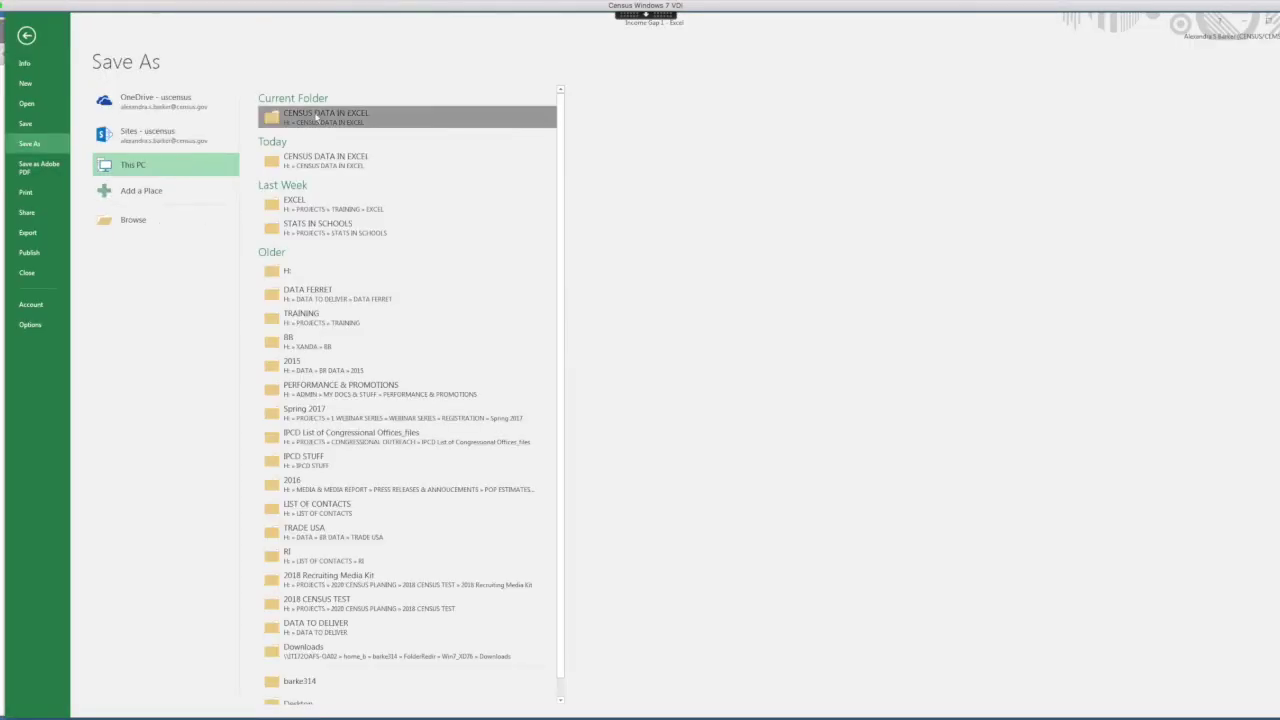
{"action": "left_click", "coordinate": [118, 287]}
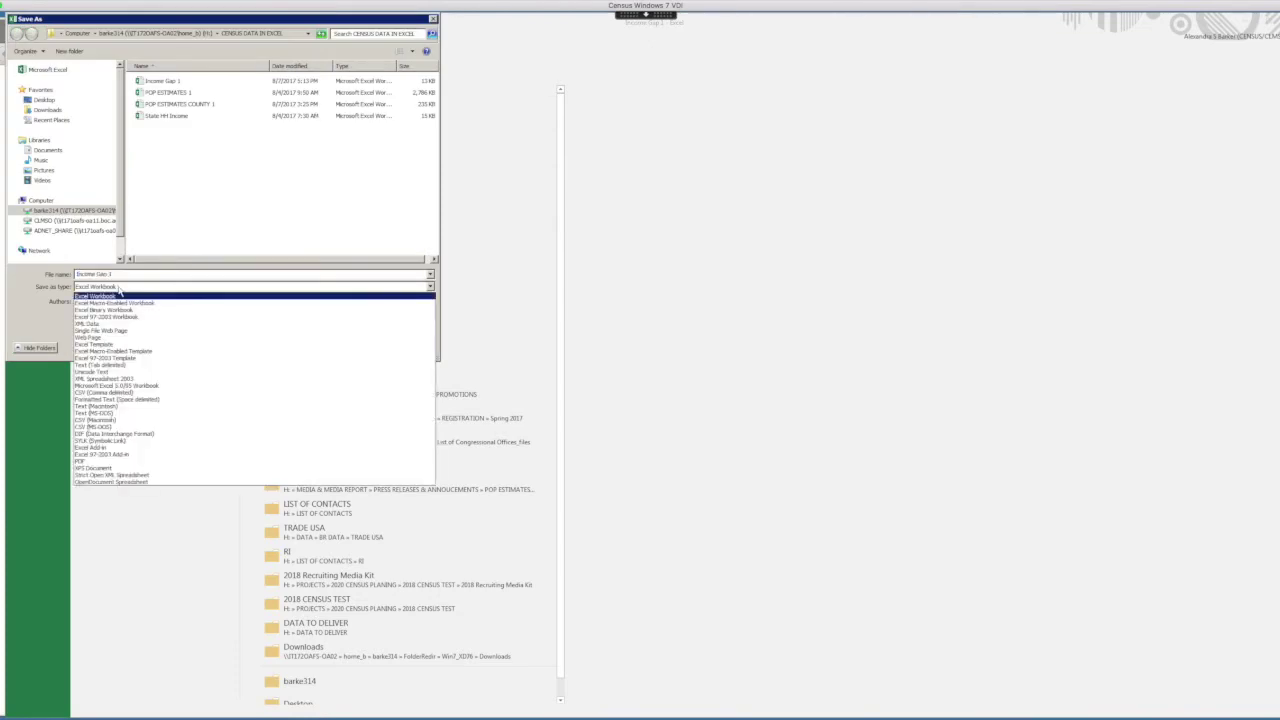
{"action": "left_click", "coordinate": [118, 289]}
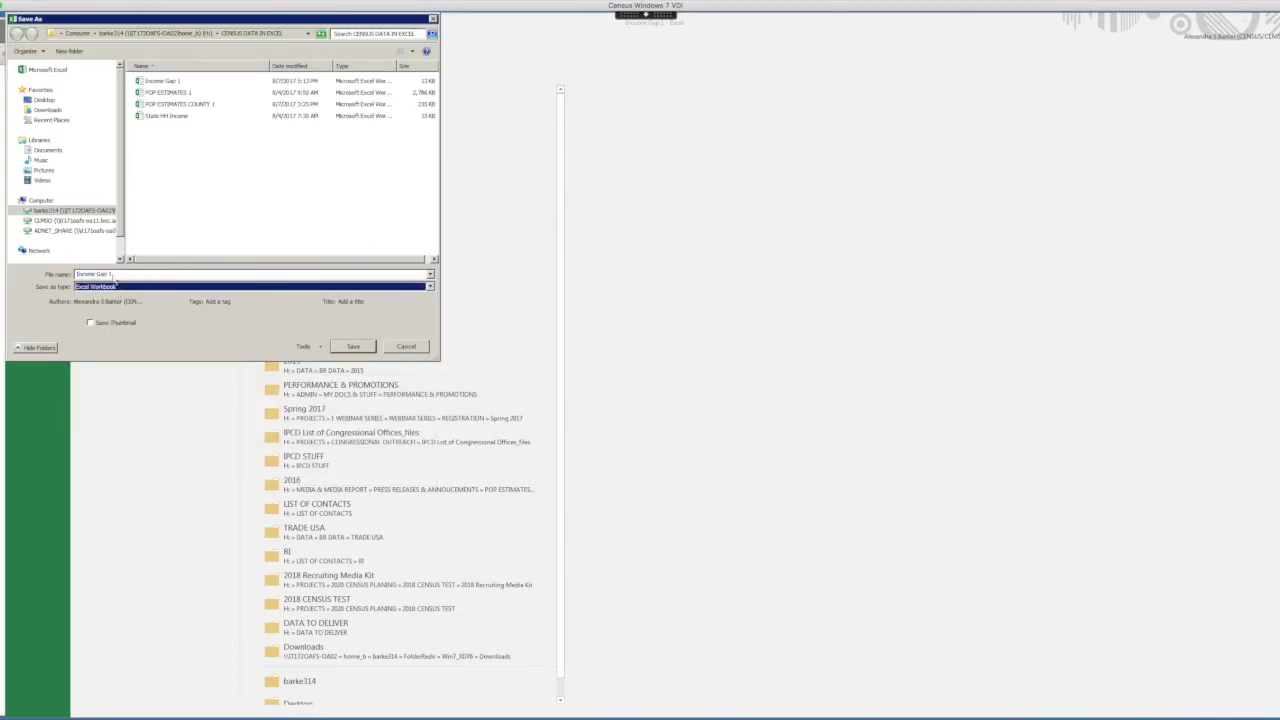
{"action": "left_click", "coordinate": [128, 274]}
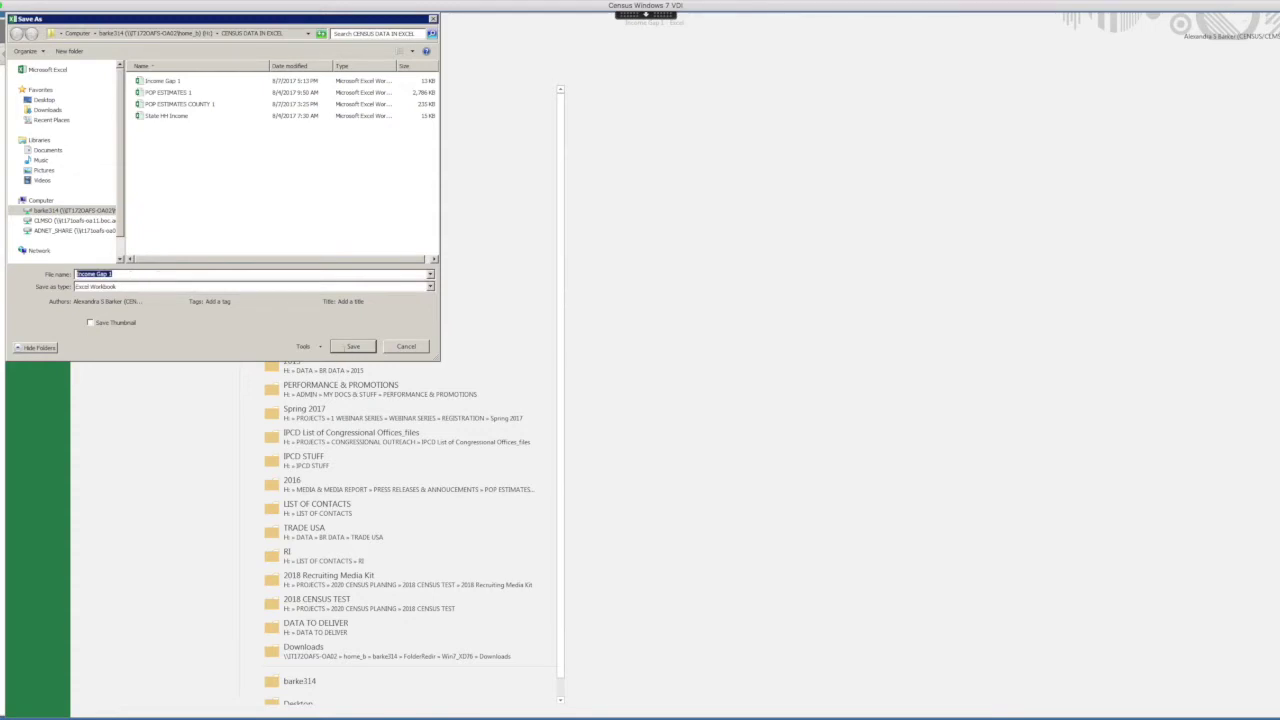
{"action": "left_click", "coordinate": [352, 347]}
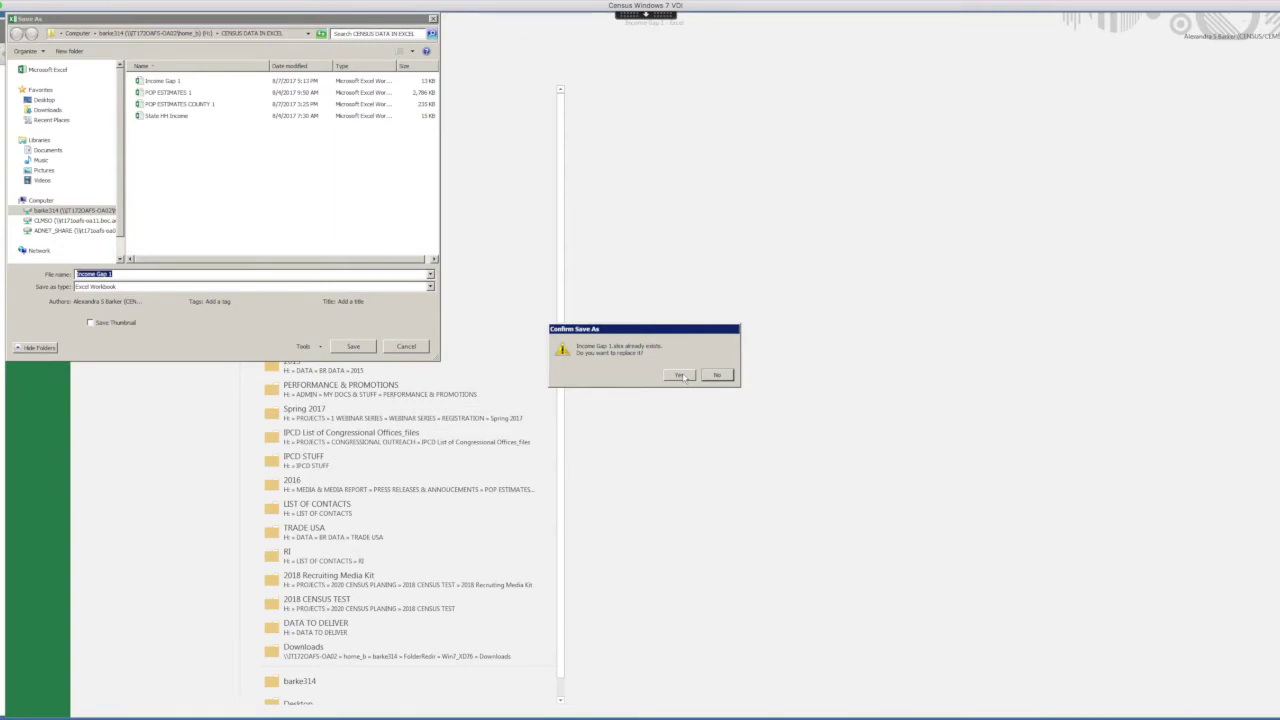
{"action": "left_click", "coordinate": [680, 375]}
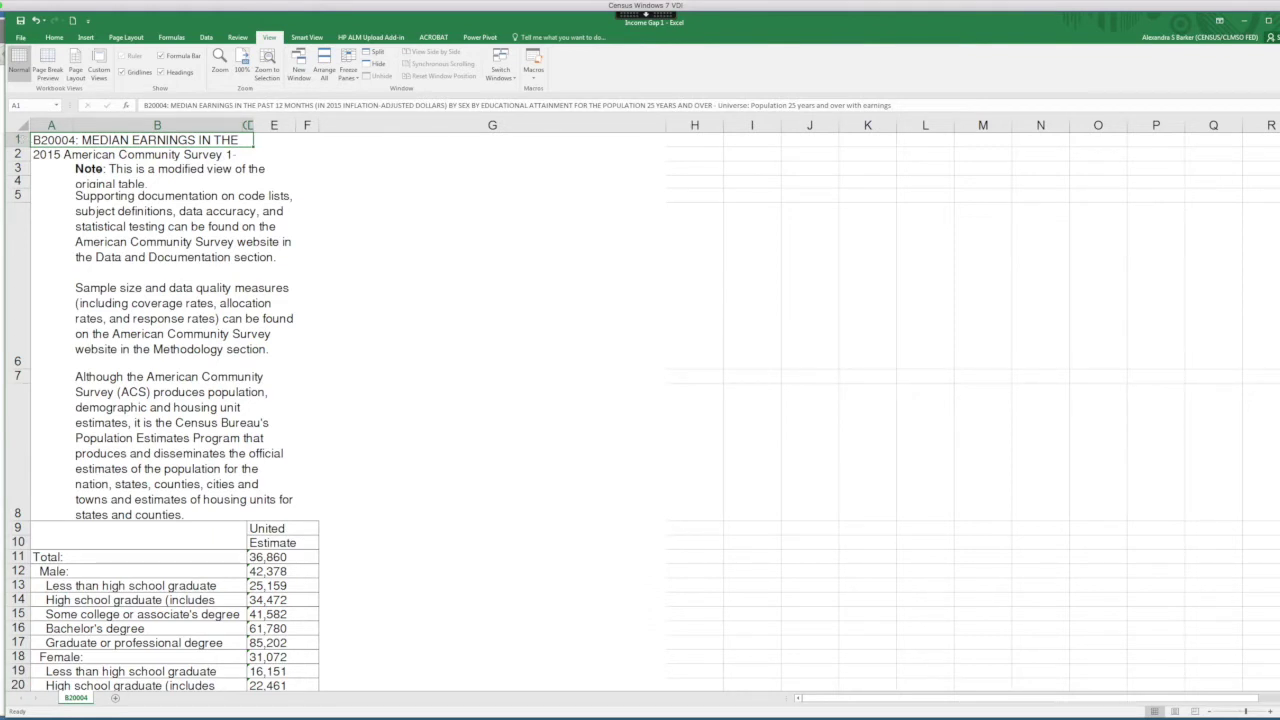
{"action": "key", "text": "alt+F4"}
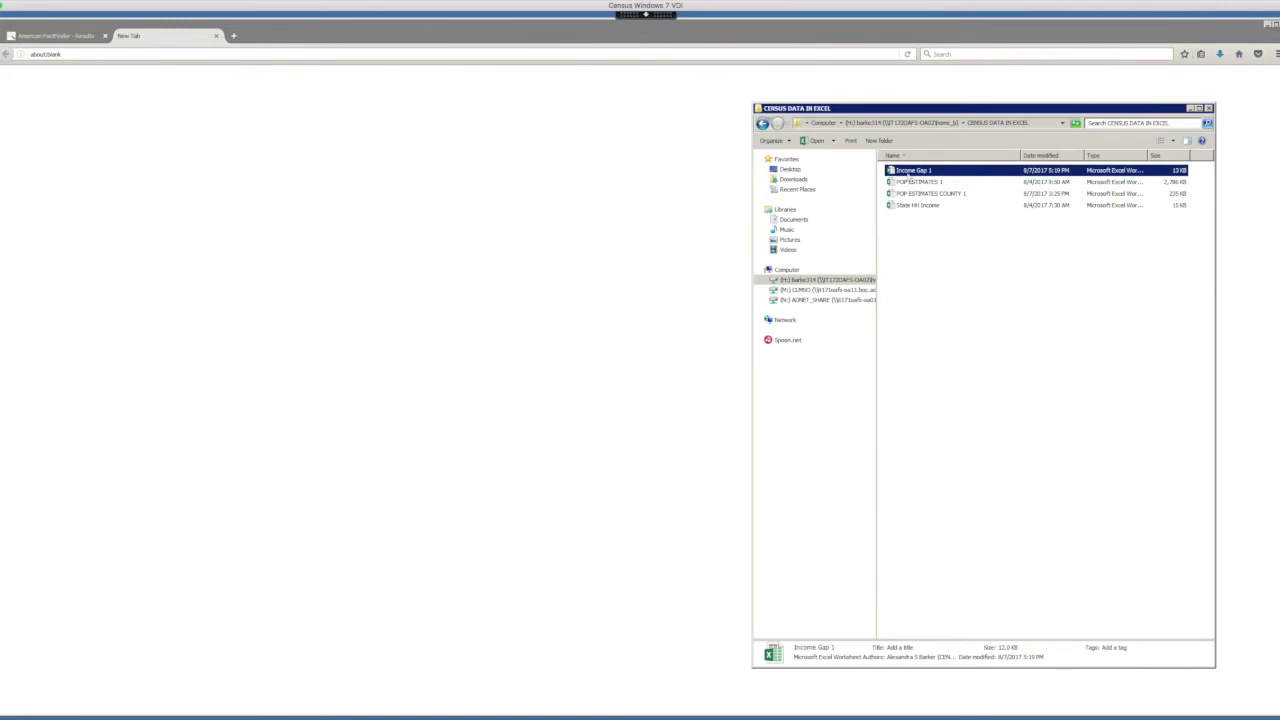
{"action": "double_click", "coordinate": [914, 174]}
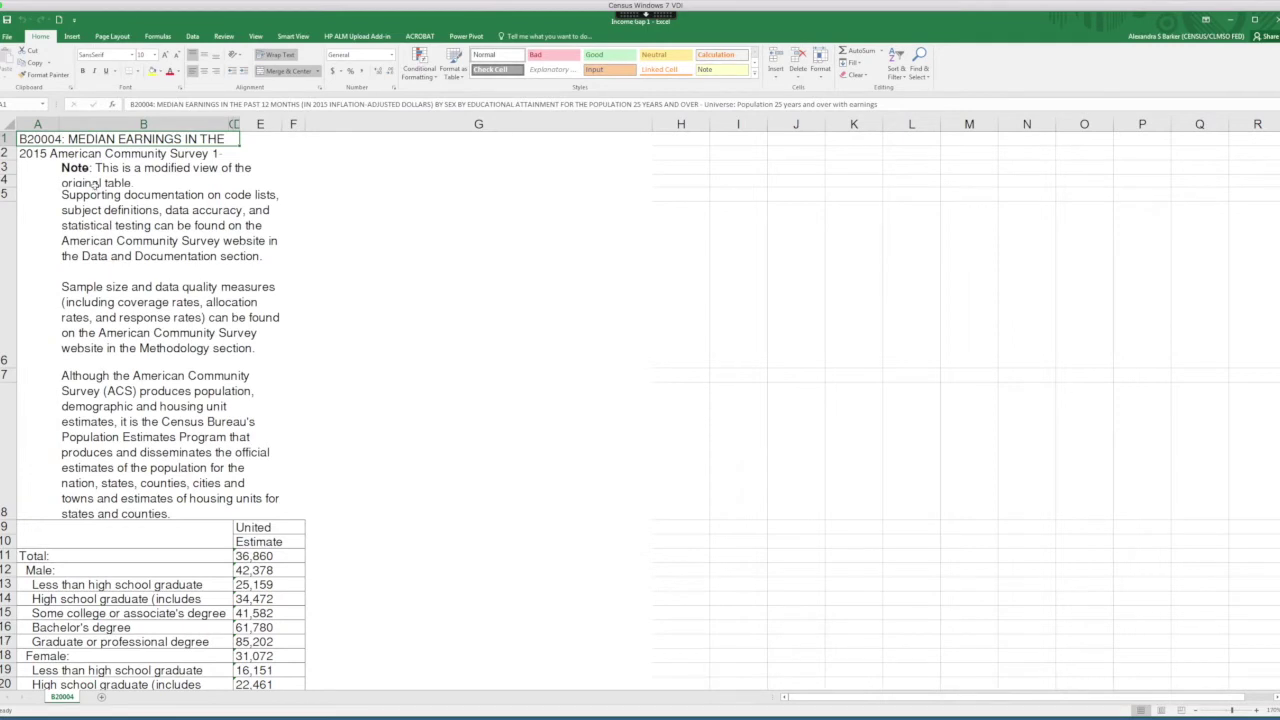
Delete rows 1 to 8, which hold the table title and introductory notes above the data.
{"action": "left_click_drag", "start_coordinate": [17, 140], "coordinate": [17, 514]}
{"action": "right_click", "coordinate": [19, 458]}
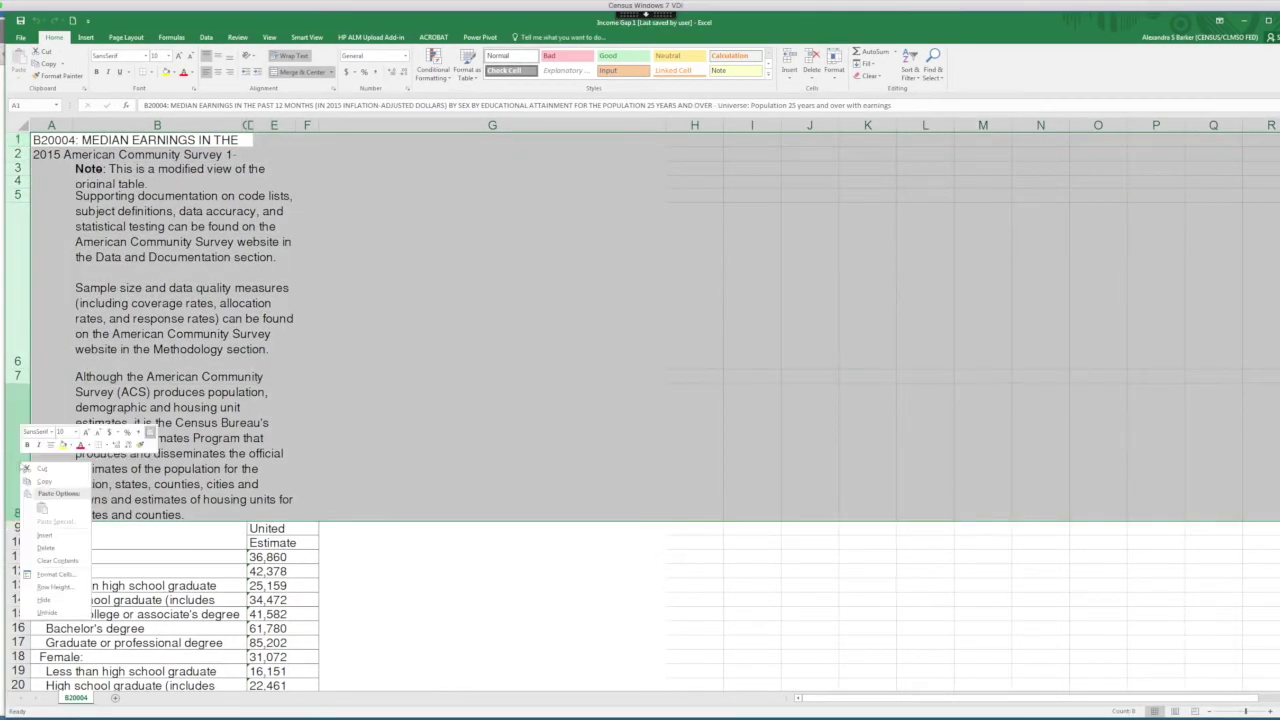
{"action": "left_click", "coordinate": [45, 547]}
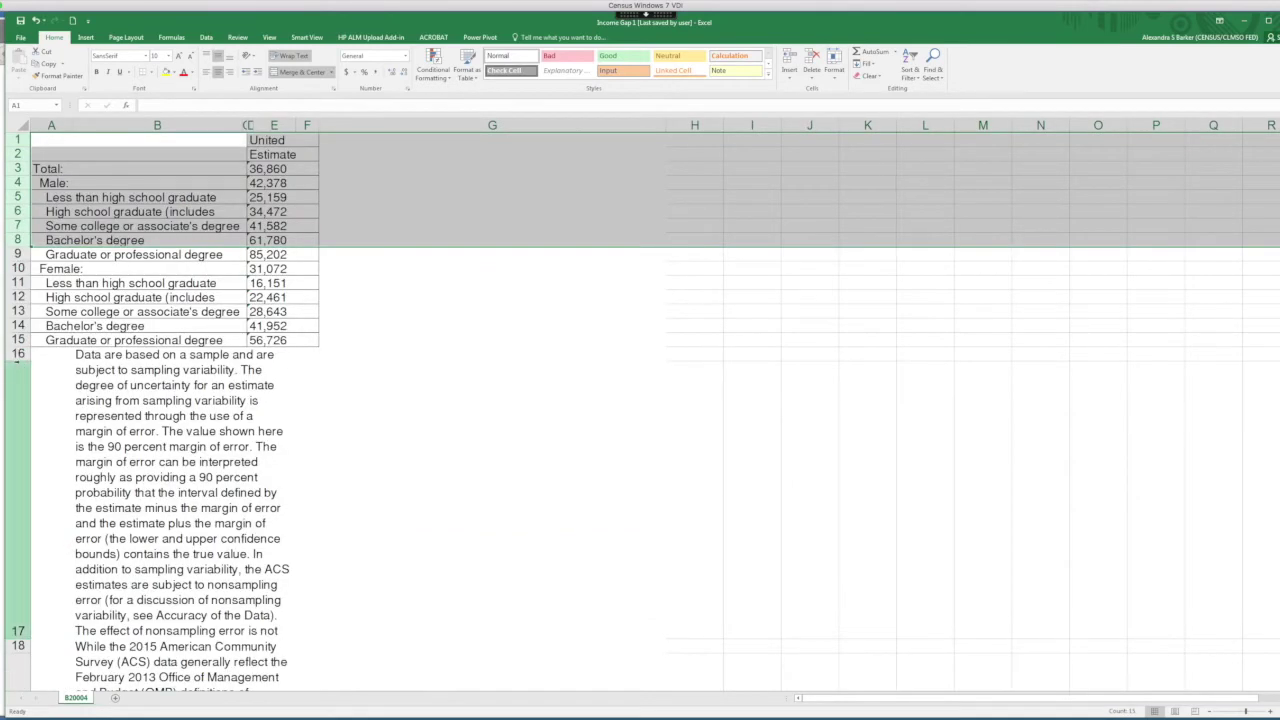
Delete all footnote and symbol-explanation rows below the table, starting at row 16.
{"action": "left_click_drag", "start_coordinate": [18, 357], "coordinate": [20, 486]}
{"action": "right_click", "coordinate": [22, 482]}
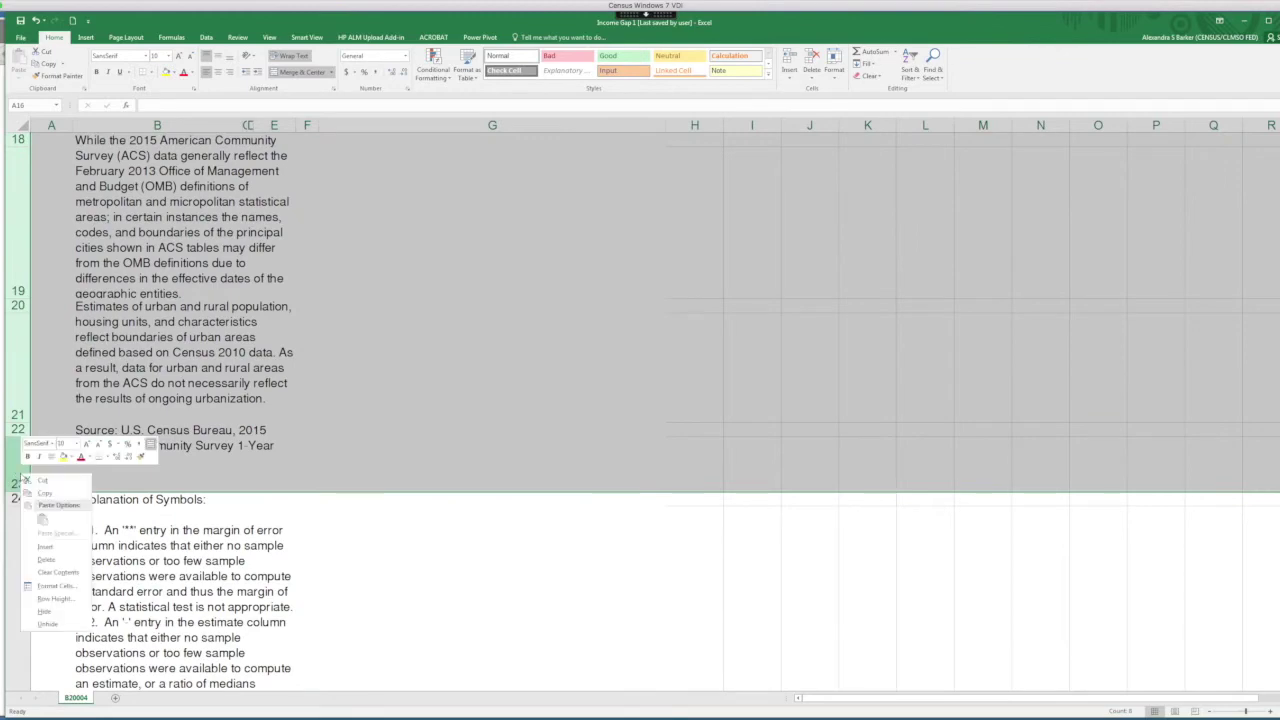
{"action": "left_click", "coordinate": [46, 559]}
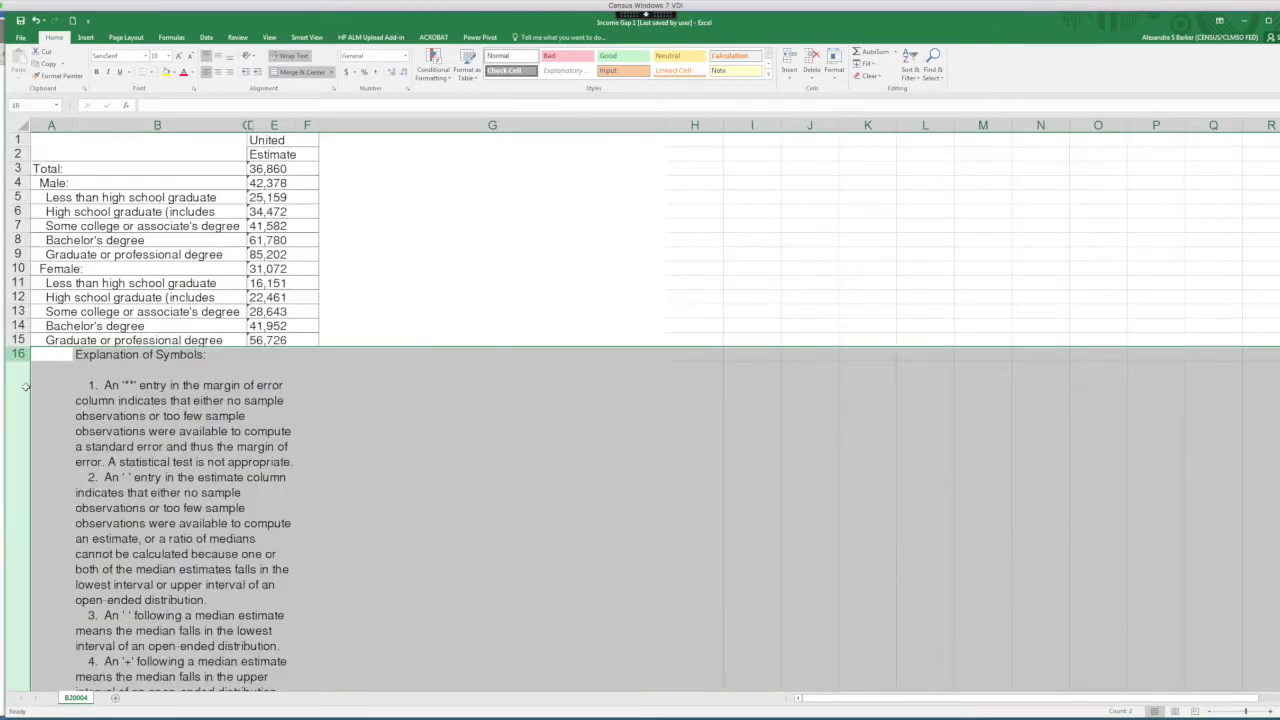
{"action": "scroll", "coordinate": [13, 545], "scroll_direction": "down", "scroll_amount": 4}
{"action": "right_click", "coordinate": [13, 545]}
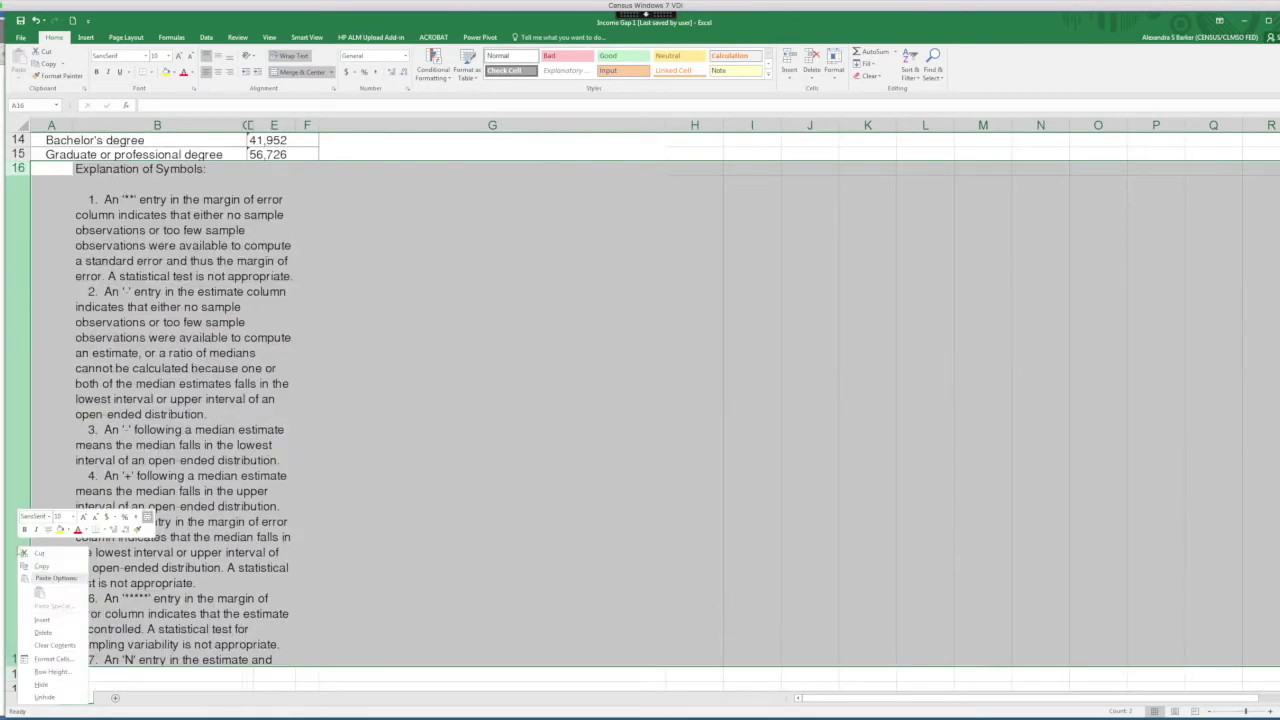
{"action": "left_click", "coordinate": [46, 624]}
{"action": "scroll", "coordinate": [183, 253], "scroll_direction": "up", "scroll_amount": 5}
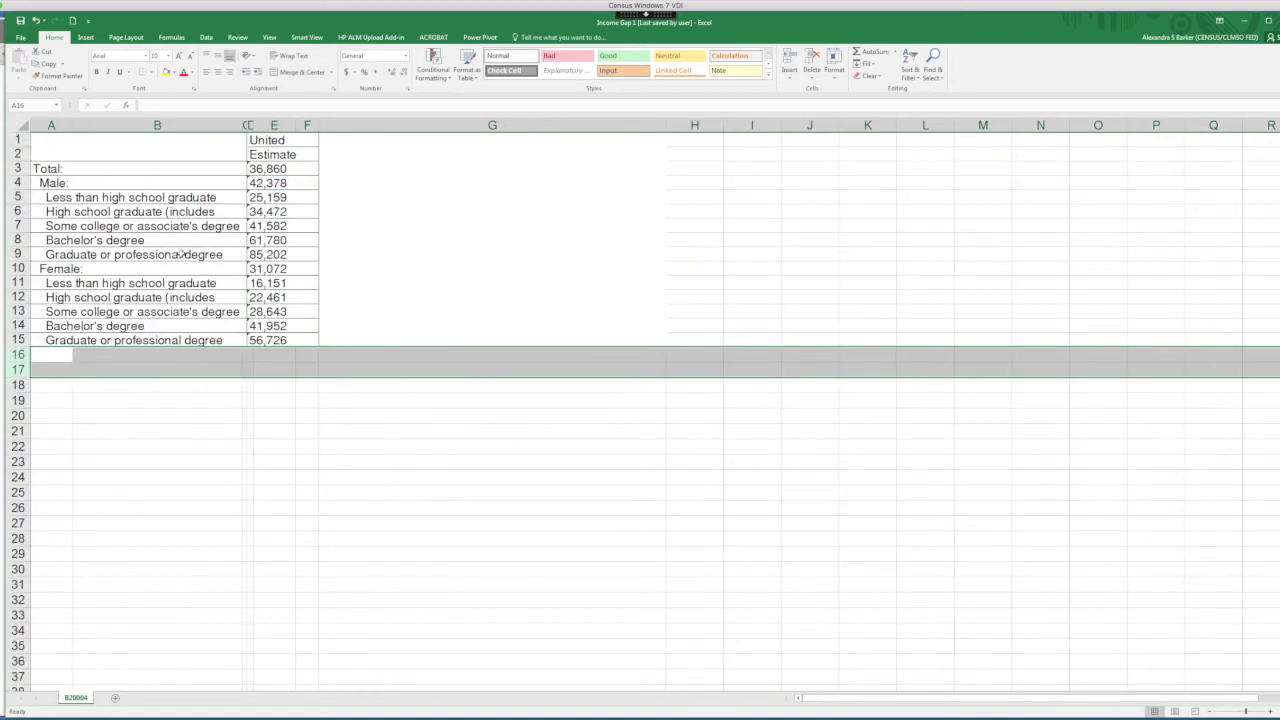
Delete rows 1 to 3, which hold the two header lines and the overall Total.
{"action": "left_click_drag", "start_coordinate": [16, 138], "coordinate": [18, 165]}
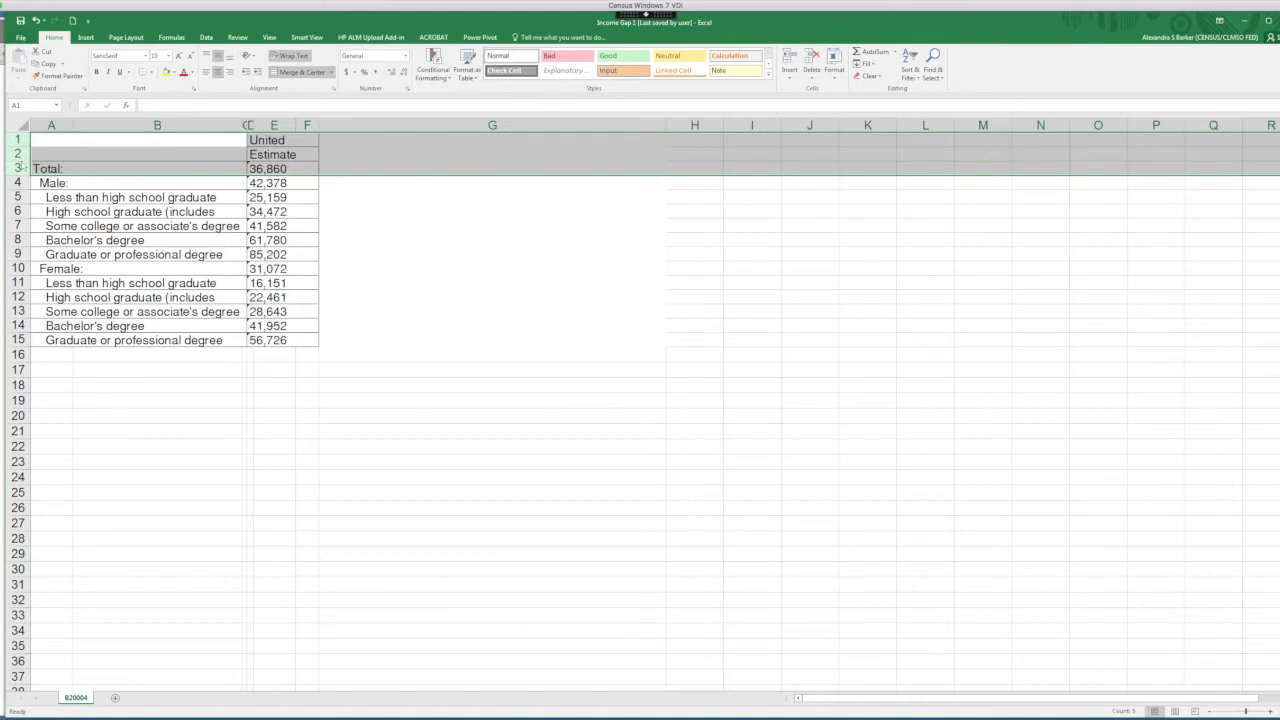
{"action": "right_click", "coordinate": [19, 163]}
{"action": "left_click", "coordinate": [50, 247]}
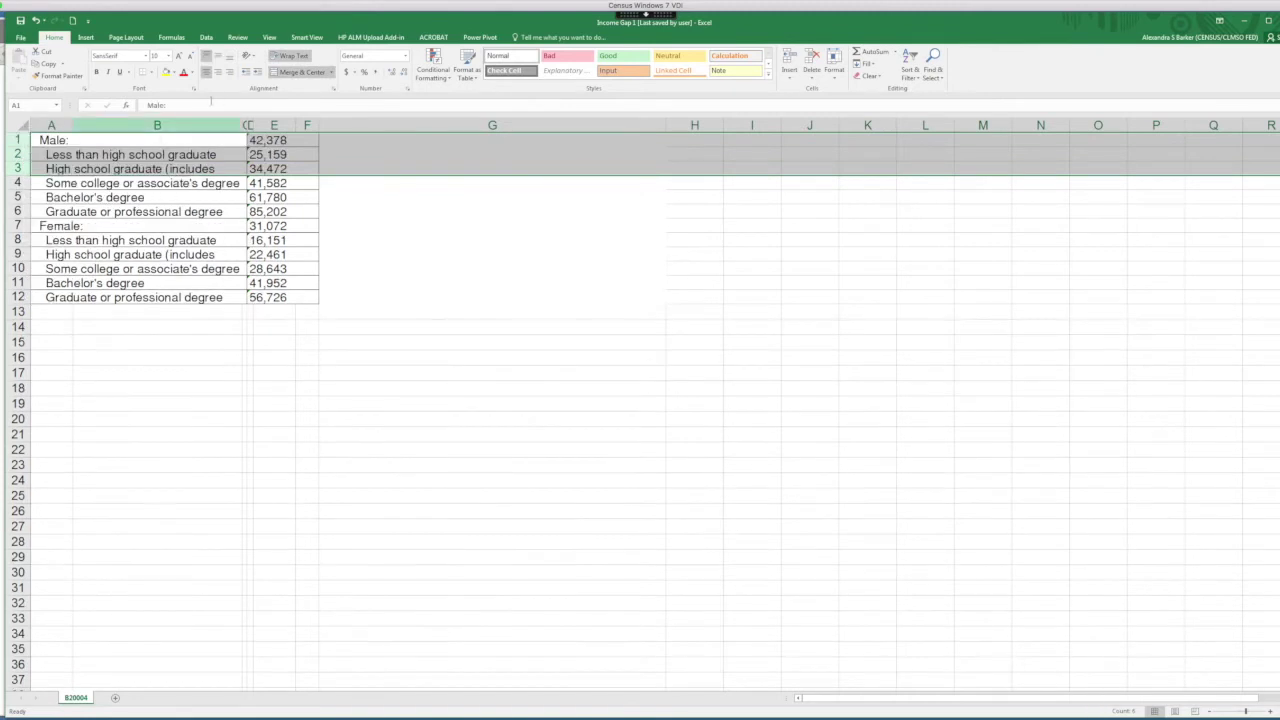
Unmerge all cells and even out the column widths, deleting the blank columns on both sides of the earnings values.
{"action": "key", "text": "ctrl+a"}
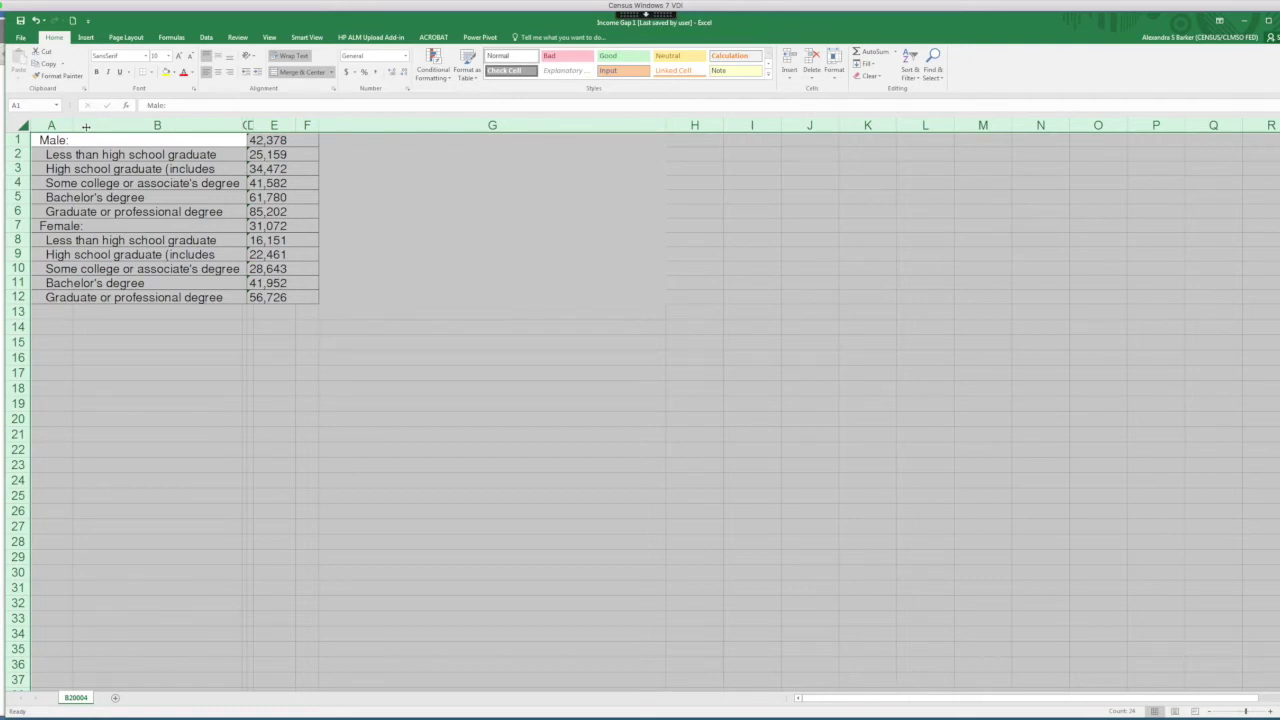
{"action": "left_click_drag", "start_coordinate": [86, 126], "coordinate": [235, 125]}
{"action": "right_click", "coordinate": [213, 125]}
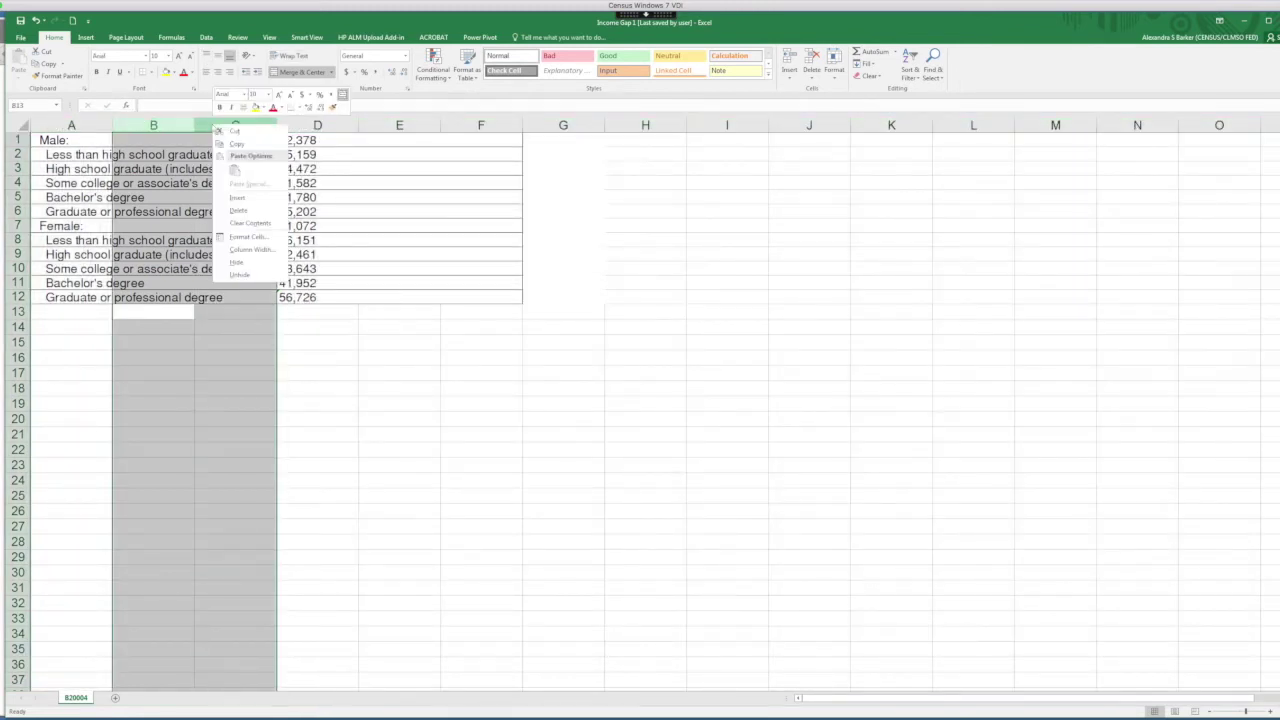
{"action": "left_click", "coordinate": [258, 212]}
{"action": "left_click_drag", "start_coordinate": [235, 125], "coordinate": [297, 125]}
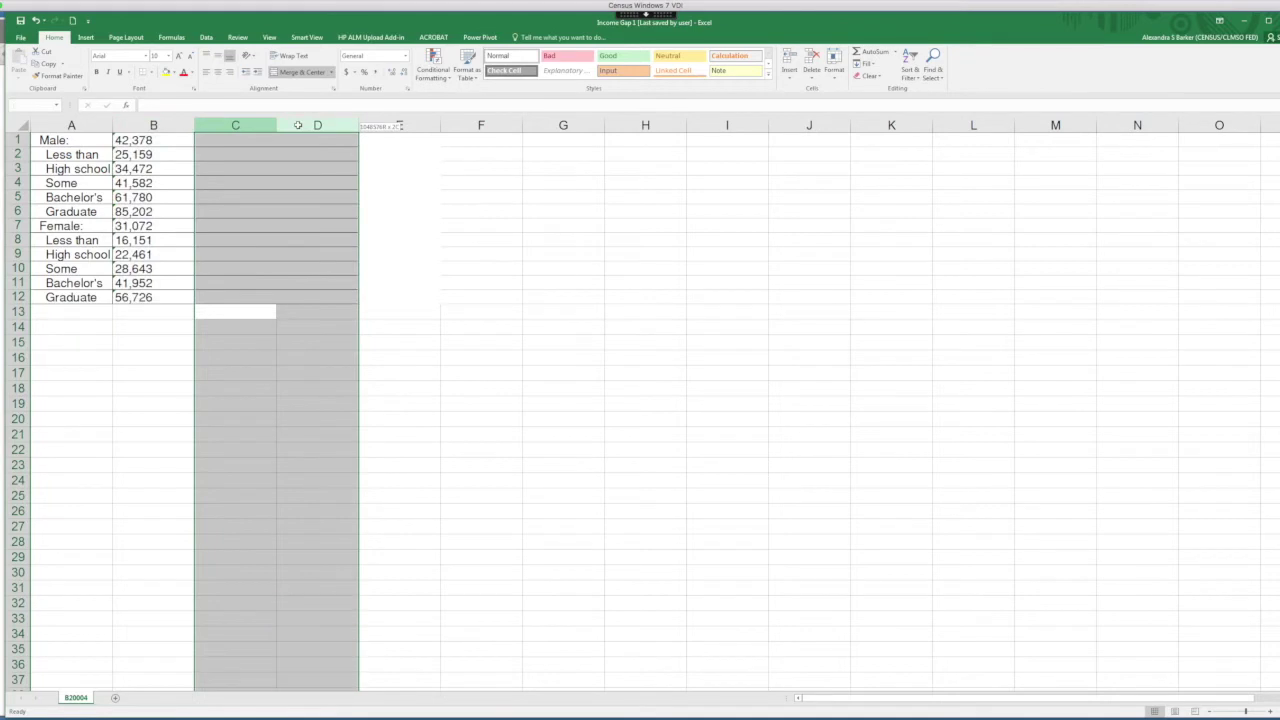
{"action": "right_click", "coordinate": [297, 125]}
{"action": "left_click", "coordinate": [326, 210]}
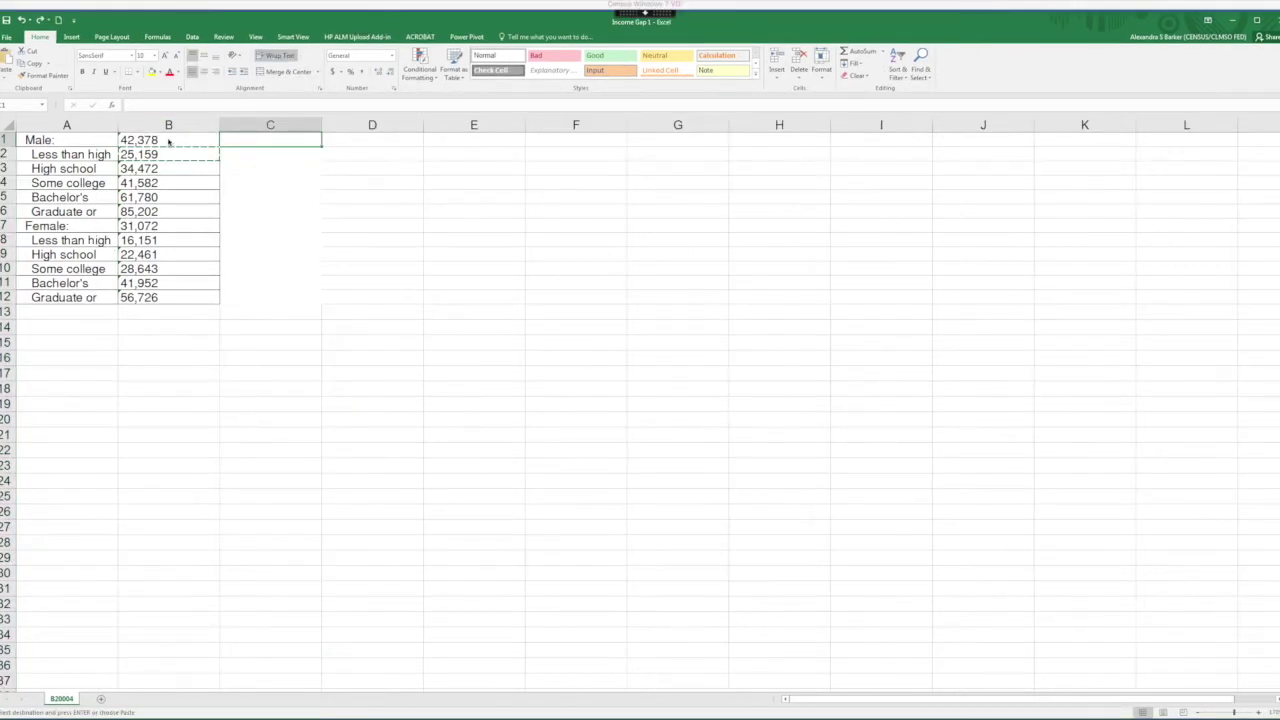
Convert the earnings values in B1:B12 from text to numbers.
{"action": "key", "text": "ctrl+c"}
{"action": "left_click_drag", "start_coordinate": [168, 146], "coordinate": [166, 300]}
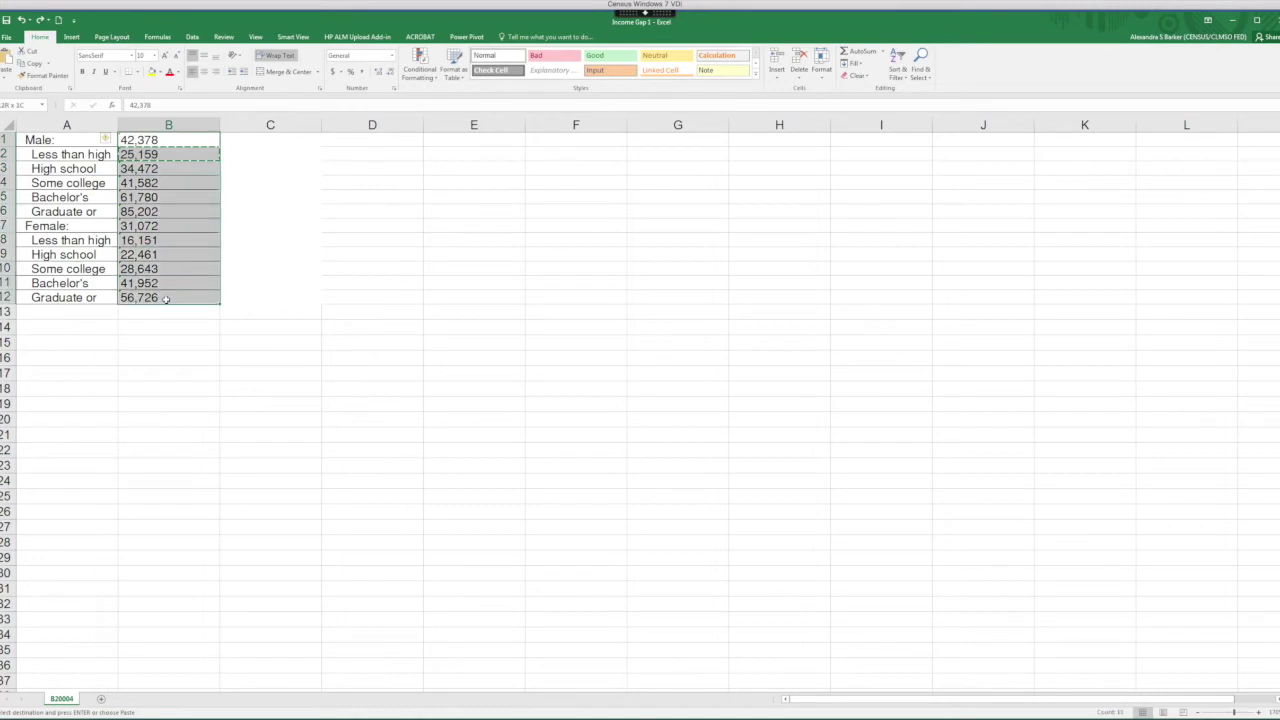
{"action": "left_click", "coordinate": [106, 139]}
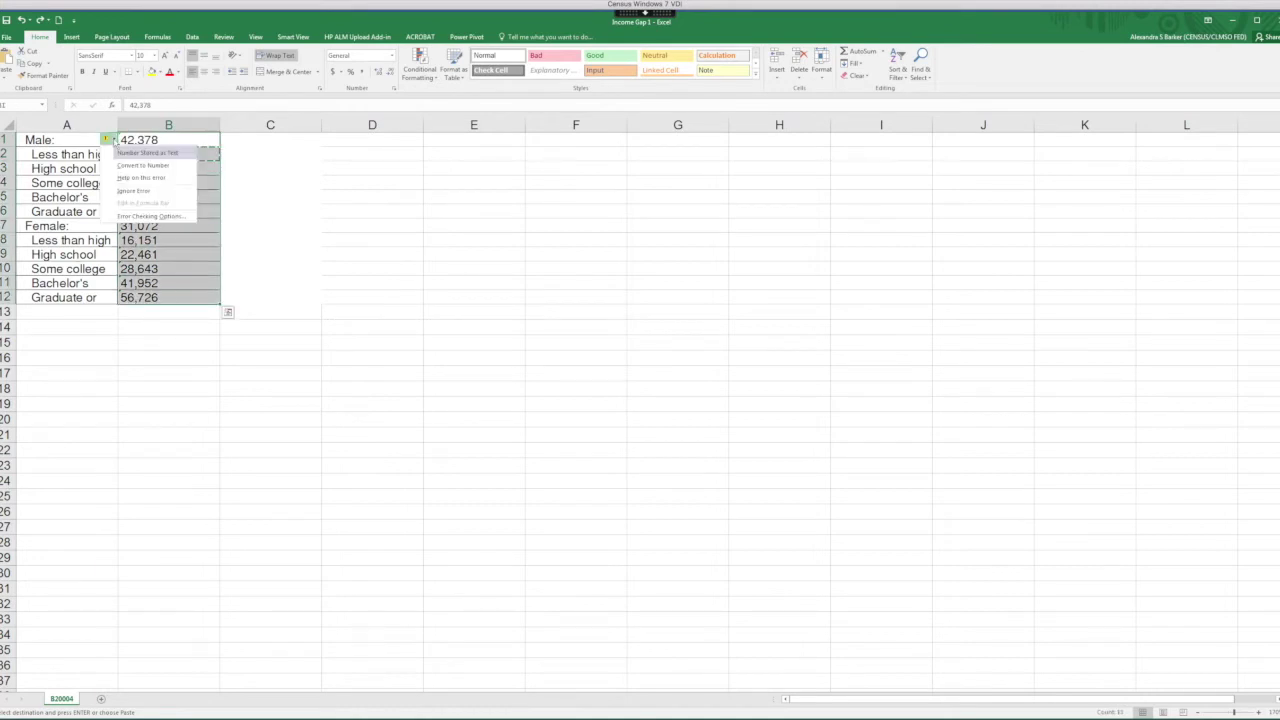
{"action": "left_click", "coordinate": [143, 165]}
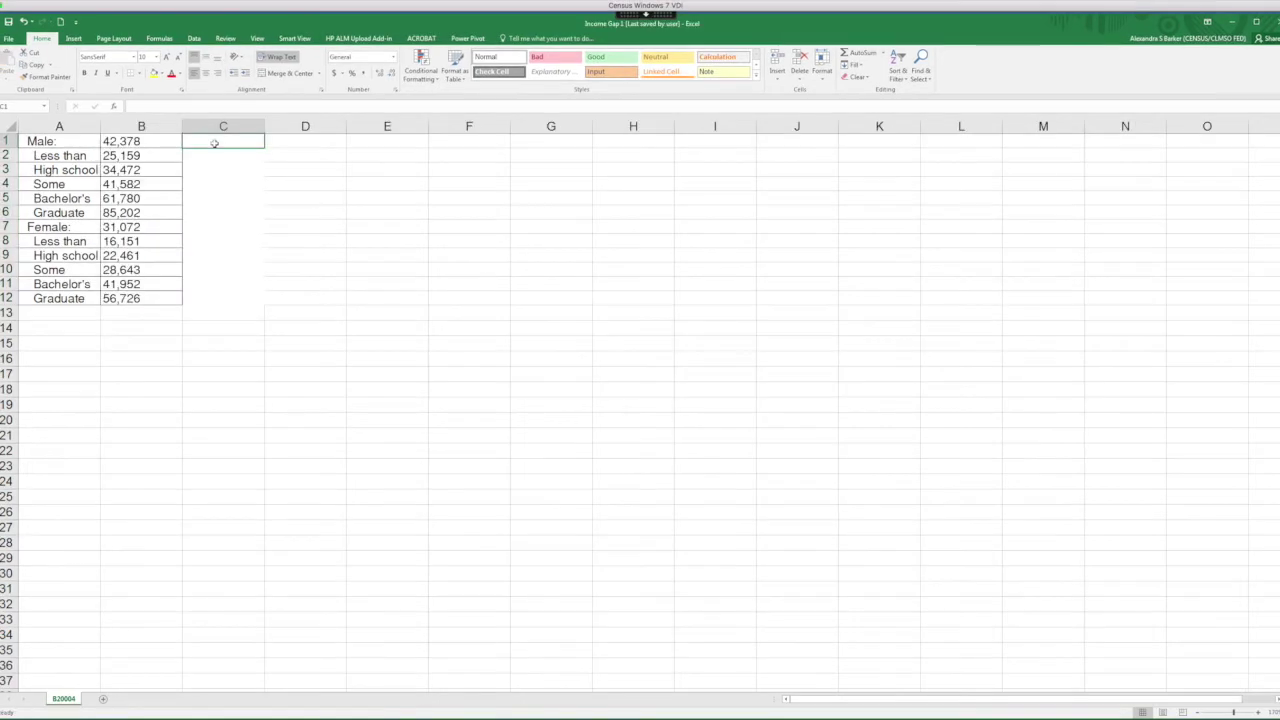
Insert an empty row above the Male row and an empty column before the education labels.
{"action": "left_click", "coordinate": [9, 141]}
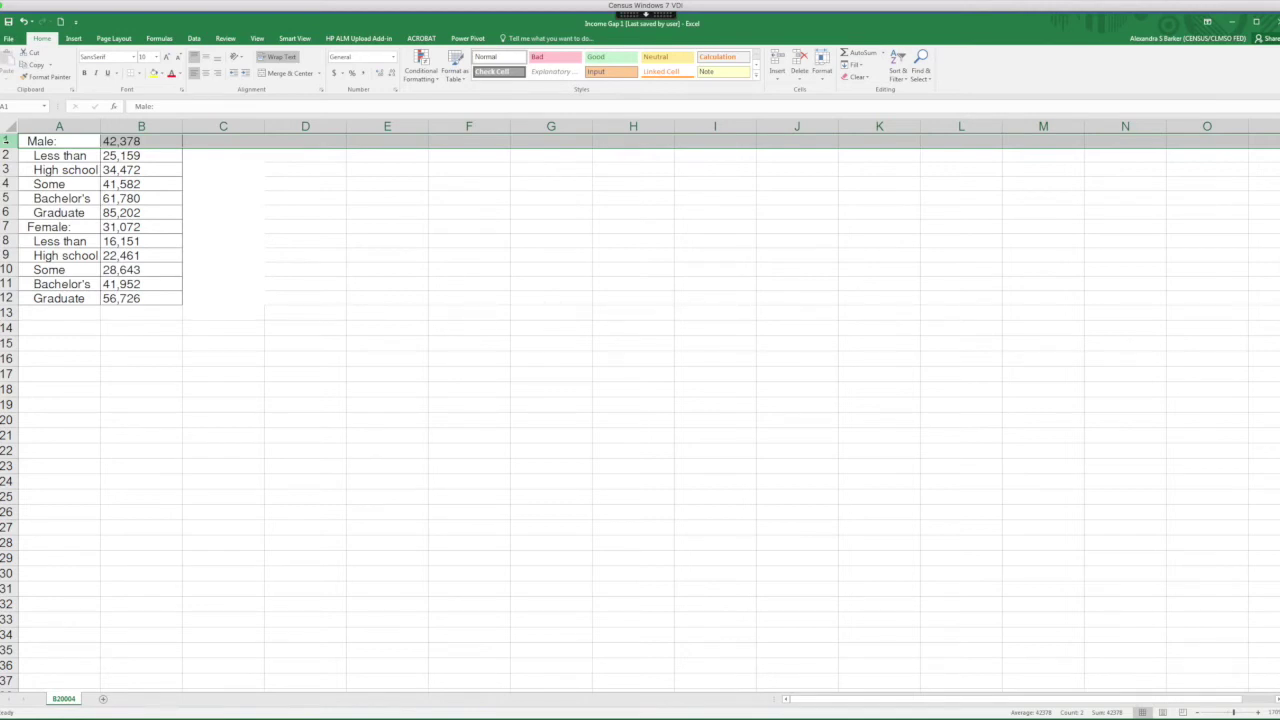
{"action": "right_click", "coordinate": [10, 147]}
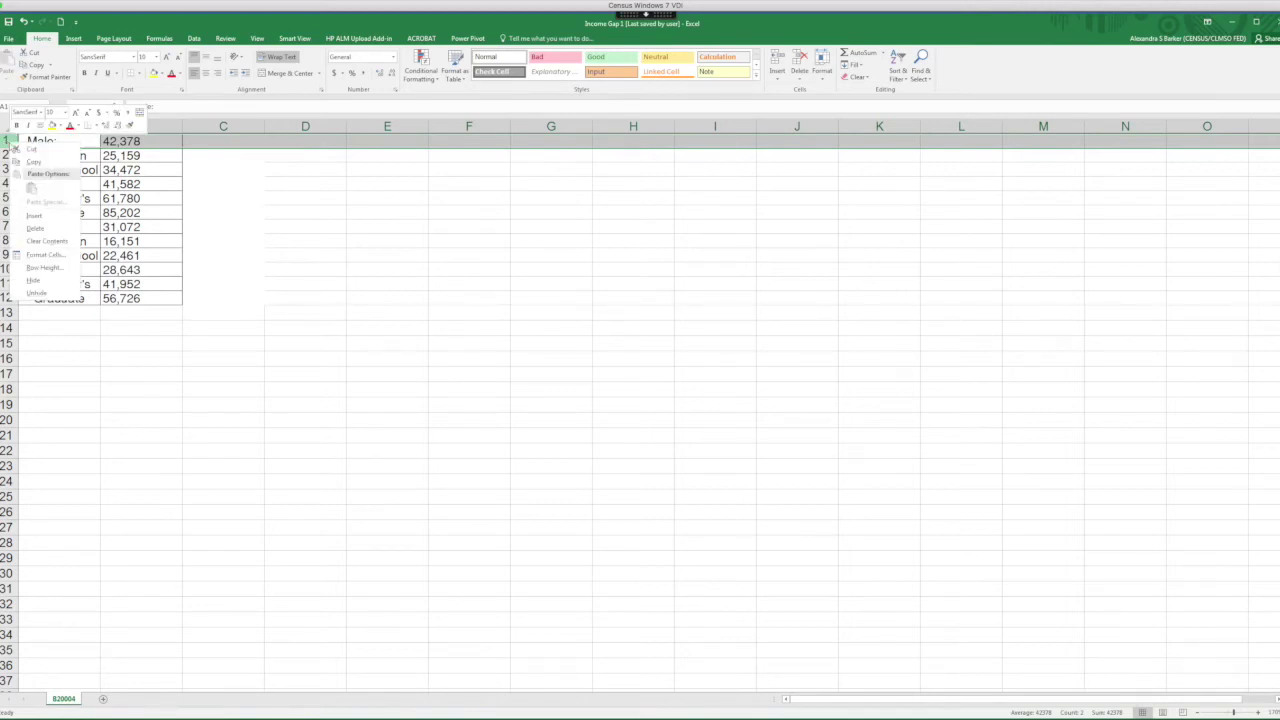
{"action": "left_click", "coordinate": [34, 217]}
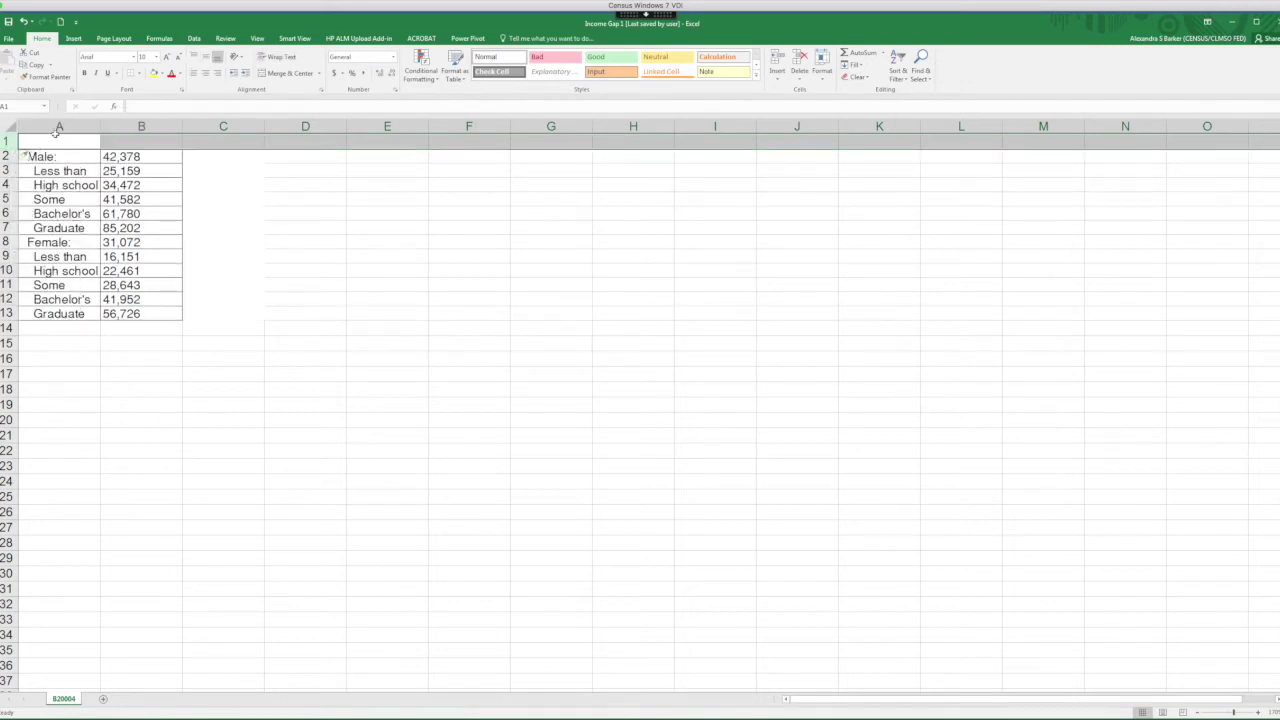
{"action": "left_click", "coordinate": [59, 127]}
{"action": "right_click", "coordinate": [59, 127]}
{"action": "left_click", "coordinate": [86, 200]}
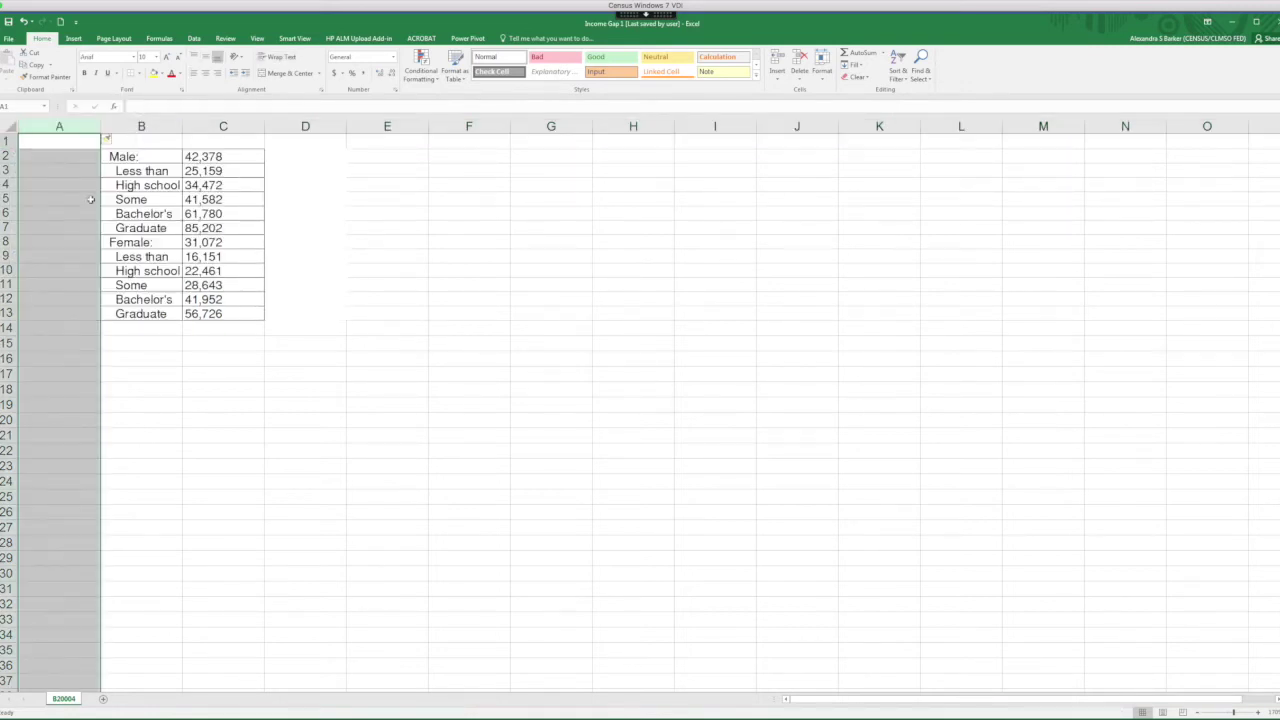
Move the Male and Female labels from column B into column A on their same rows.
{"action": "left_click", "coordinate": [117, 156]}
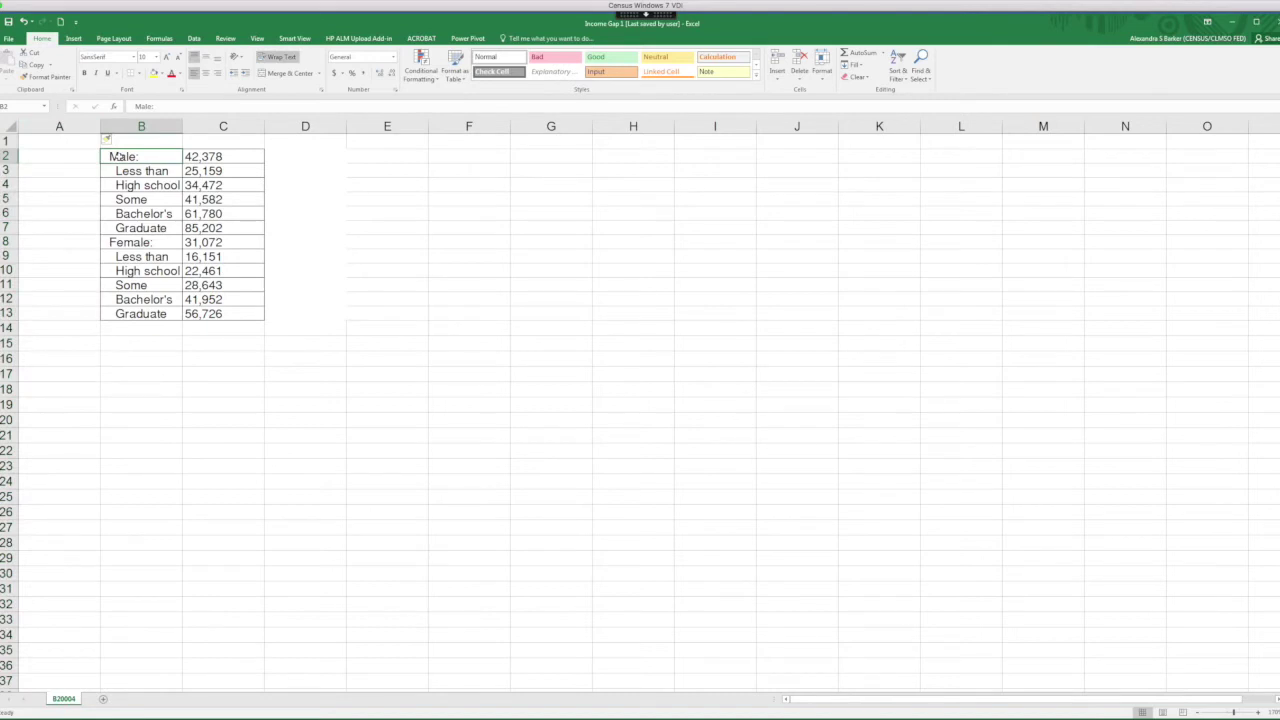
{"action": "key", "text": "ctrl+x"}
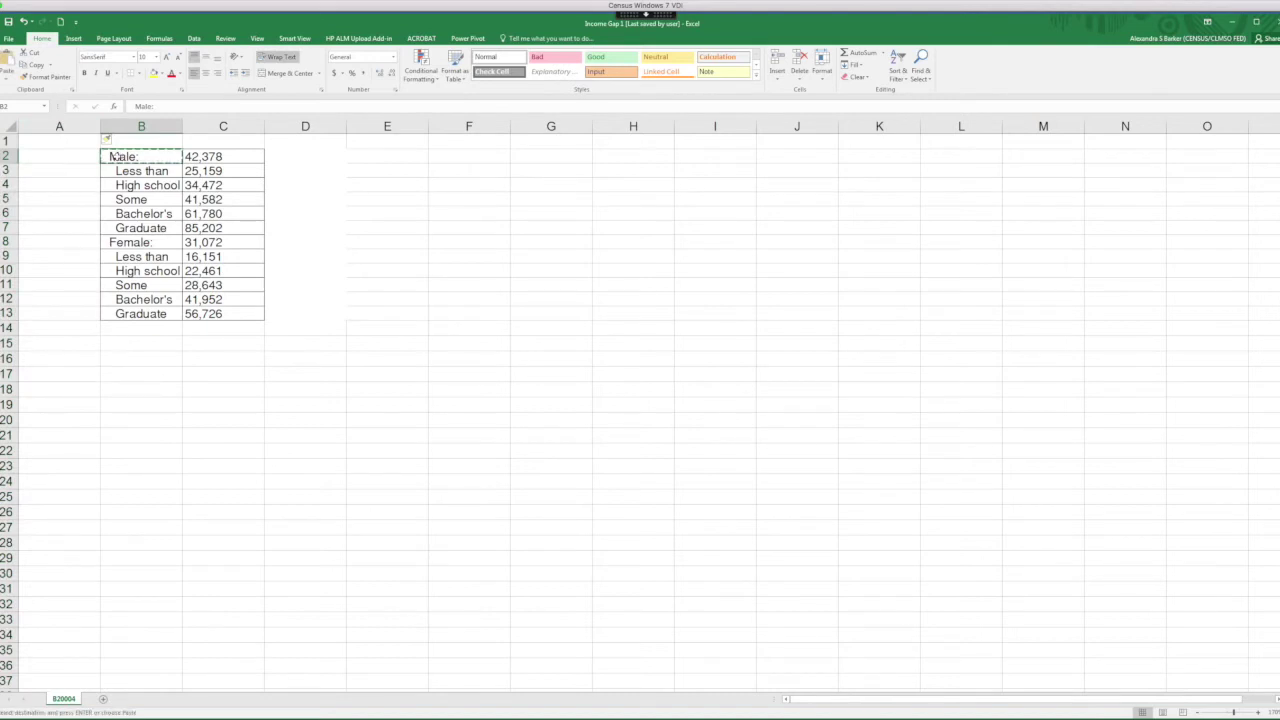
{"action": "left_click", "coordinate": [60, 156]}
{"action": "key", "text": "ctrl+v"}
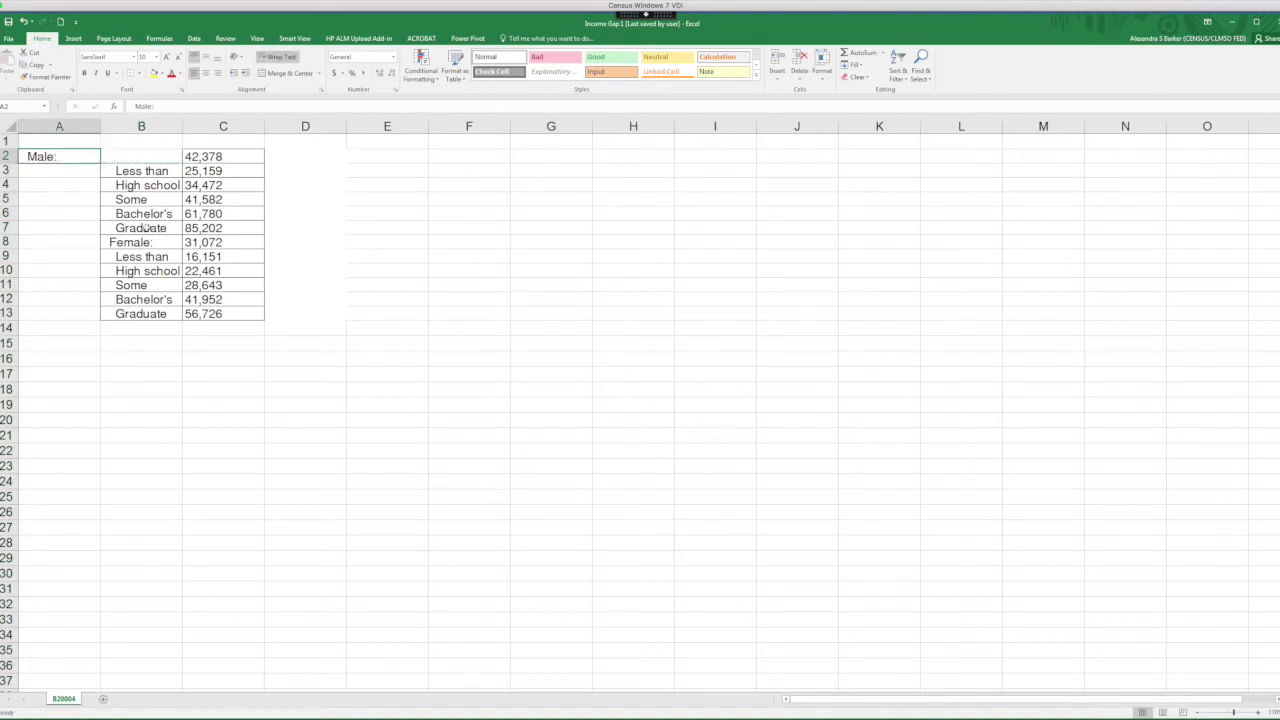
{"action": "left_click", "coordinate": [143, 243]}
{"action": "key", "text": "ctrl+x"}
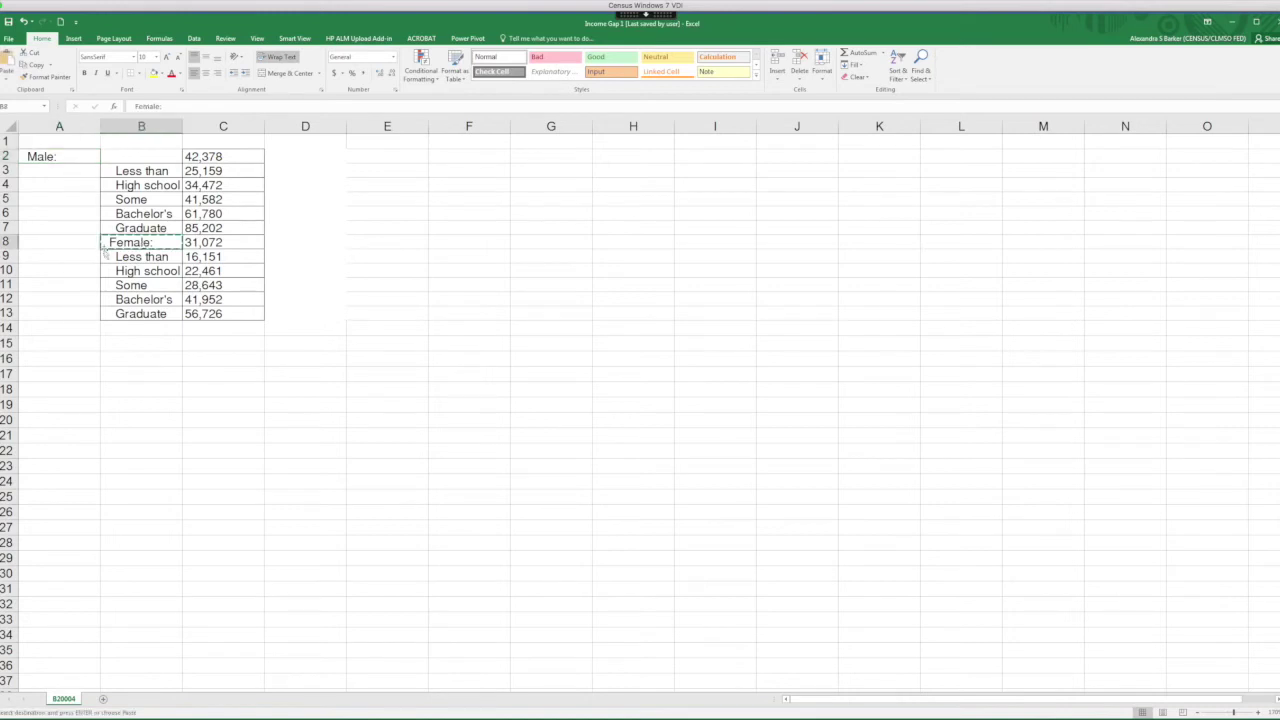
{"action": "left_click", "coordinate": [88, 242]}
{"action": "key", "text": "ctrl+v"}
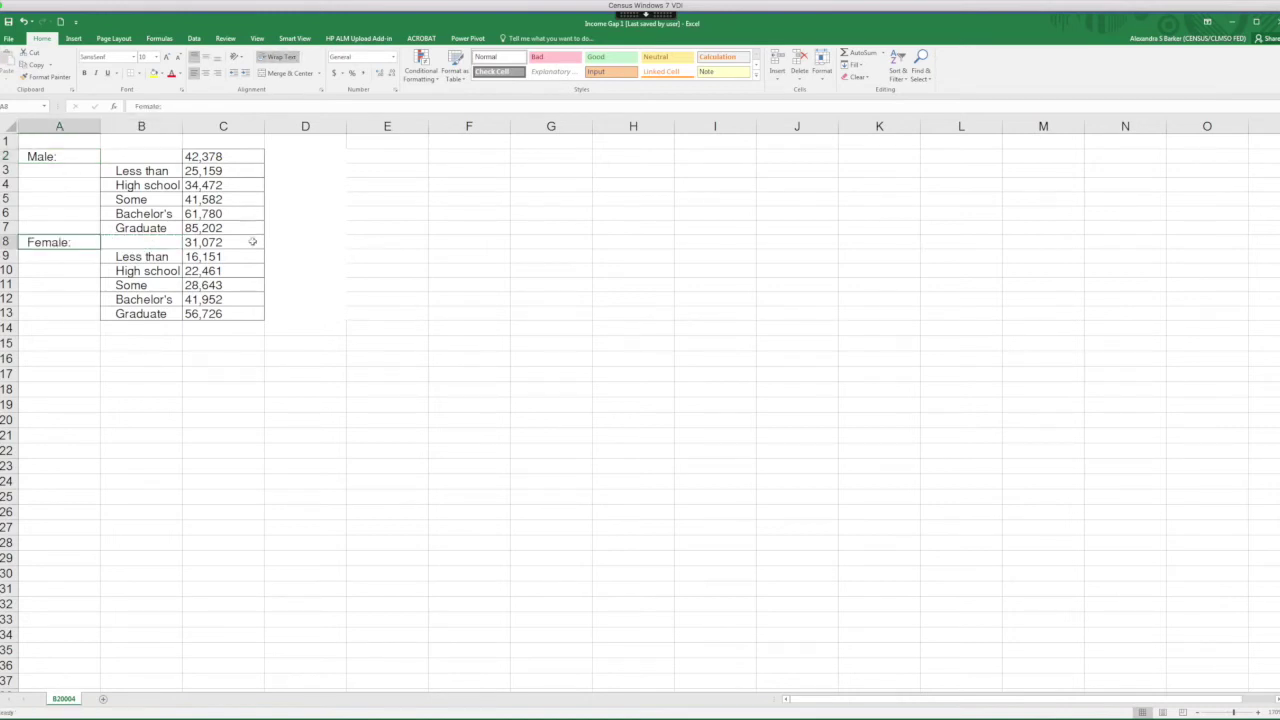
Clear the overall earnings values beside the Female and Male labels in C8 and C2.
{"action": "left_click", "coordinate": [229, 243]}
{"action": "key", "text": "Delete"}
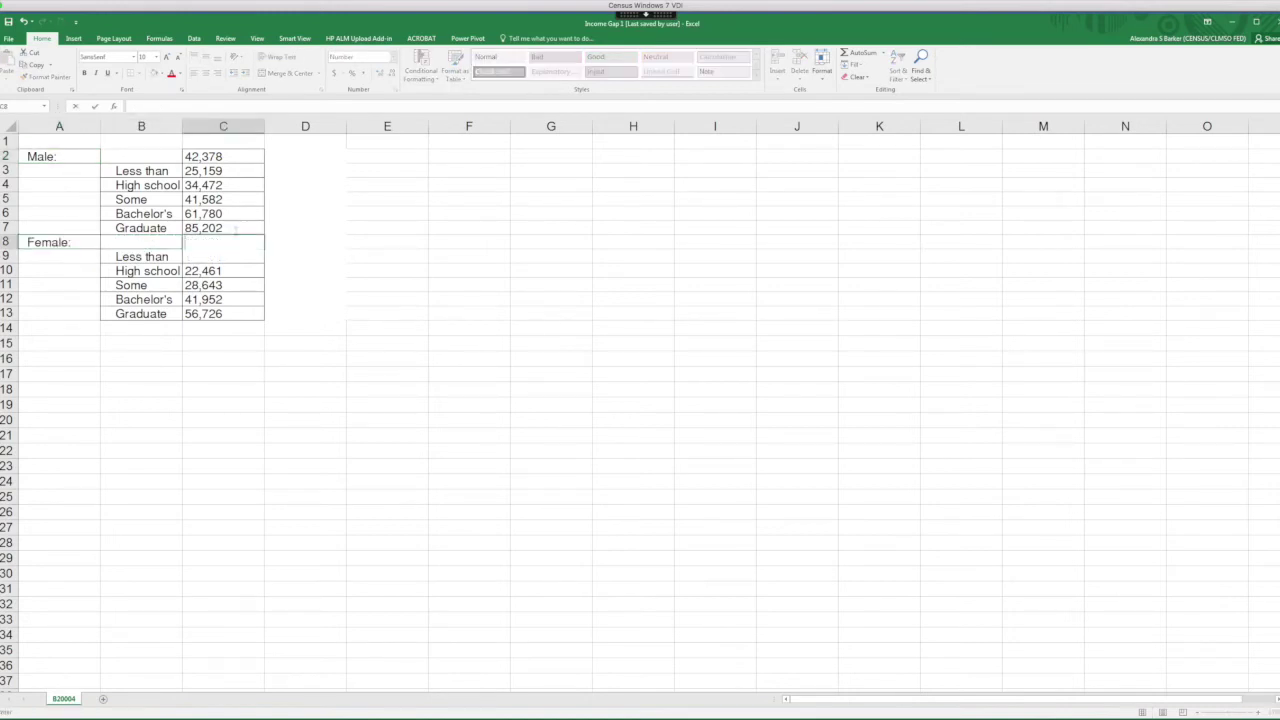
{"action": "left_click", "coordinate": [215, 157]}
{"action": "double_click", "coordinate": [215, 157]}
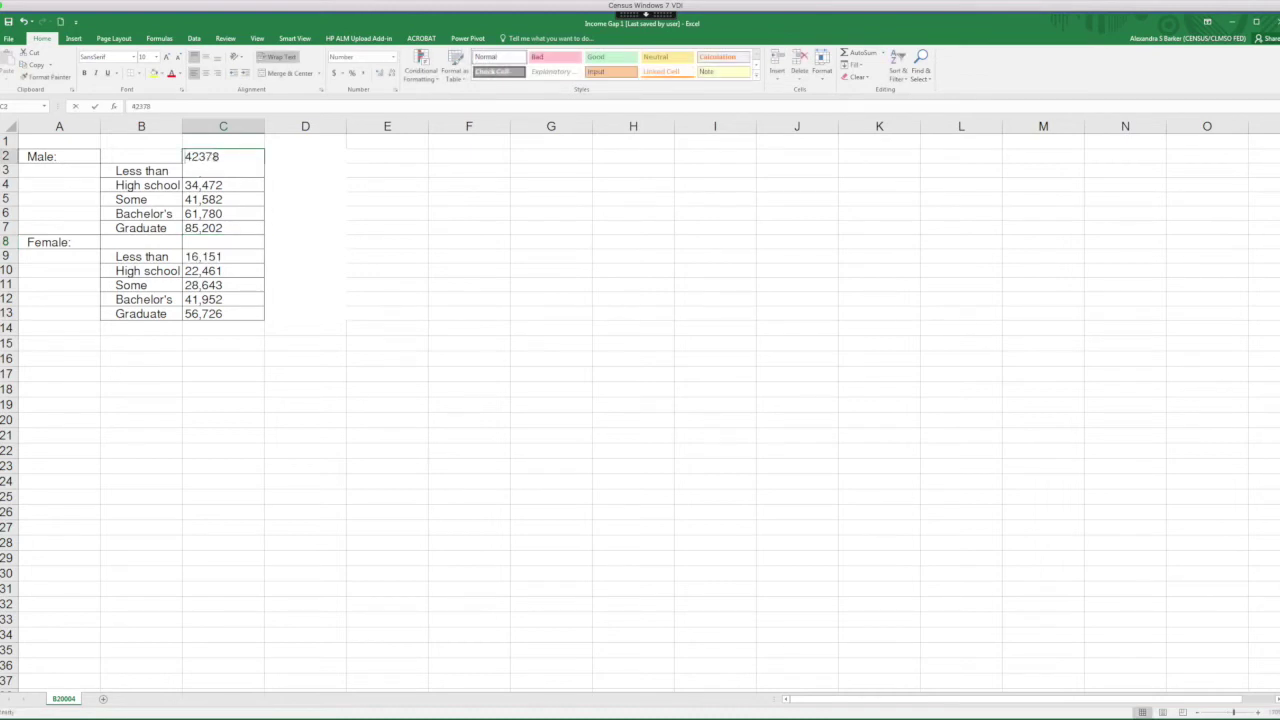
{"action": "key", "text": "BackSpace"}
{"action": "key", "text": "BackSpace"}
{"action": "key", "text": "BackSpace"}
{"action": "key", "text": "BackSpace"}
{"action": "key", "text": "BackSpace"}
Enter the column headers Sex, Education and Earnings in A1:C1.
{"action": "left_click", "coordinate": [69, 141]}
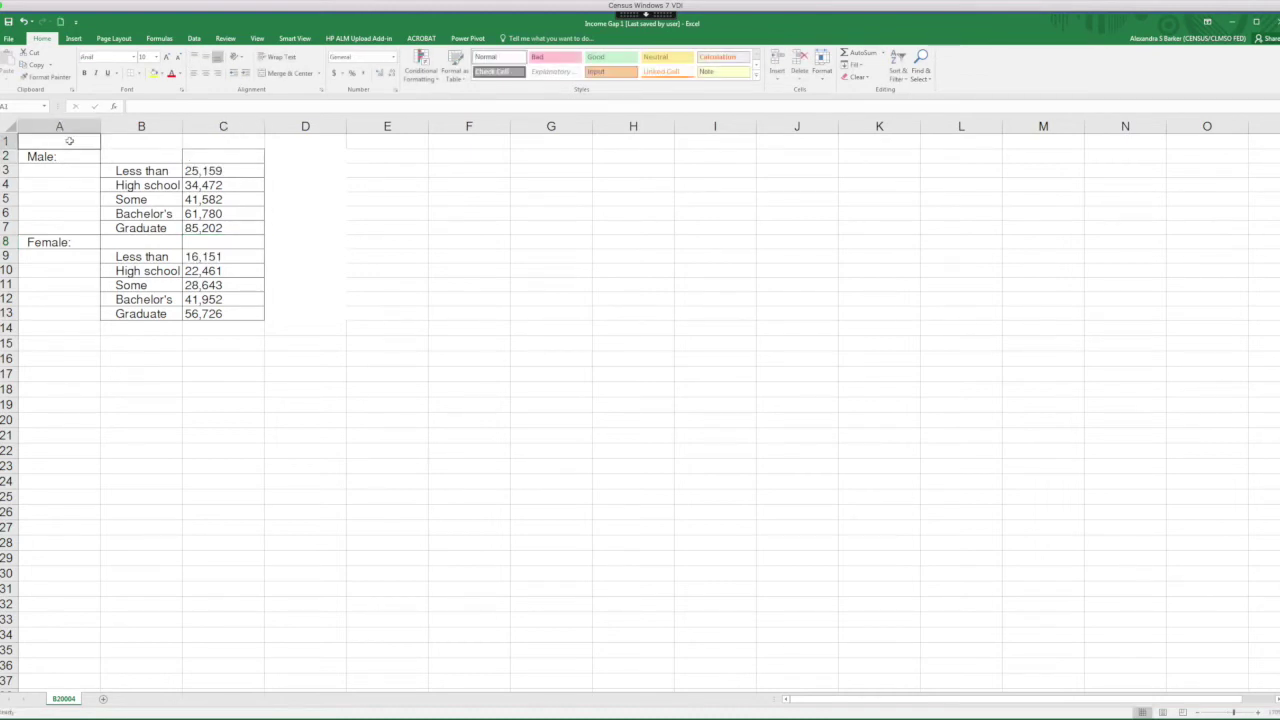
{"action": "type", "text": "Sex"}
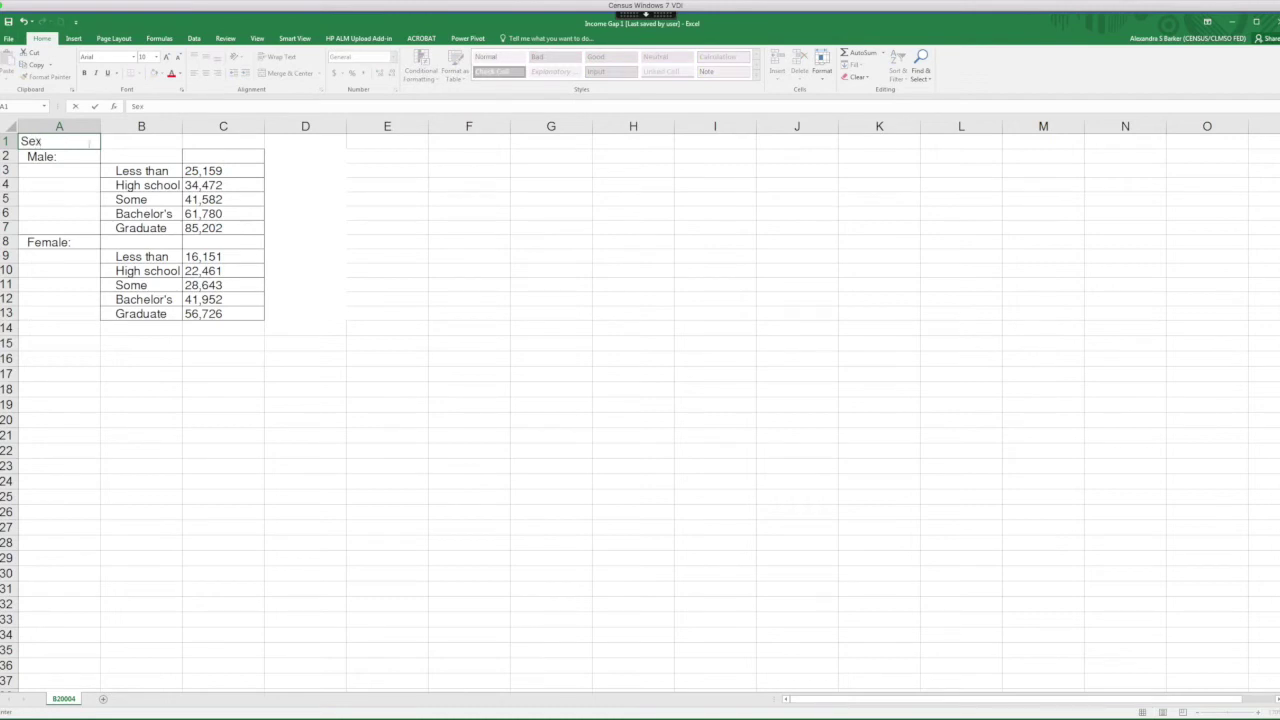
{"action": "left_click", "coordinate": [122, 141]}
{"action": "type", "text": "Ed"}
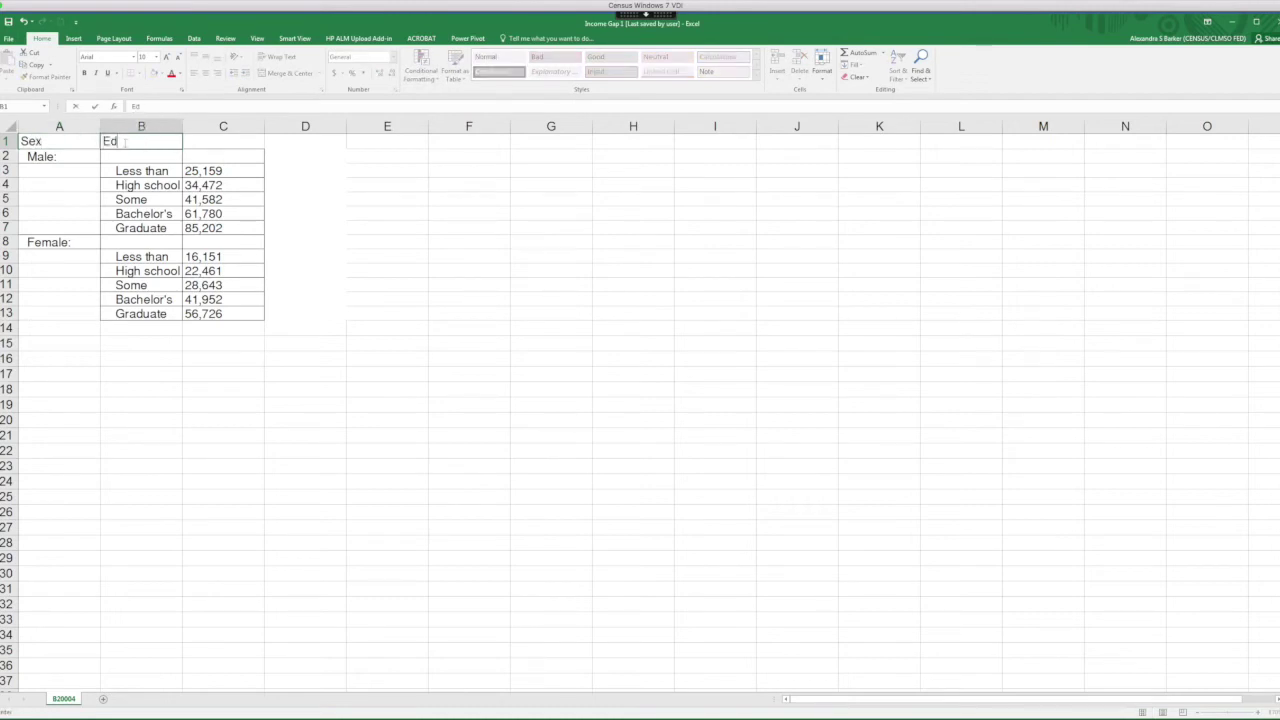
{"action": "type", "text": "ucation"}
{"action": "left_click", "coordinate": [226, 143]}
{"action": "type", "text": "Earn"}
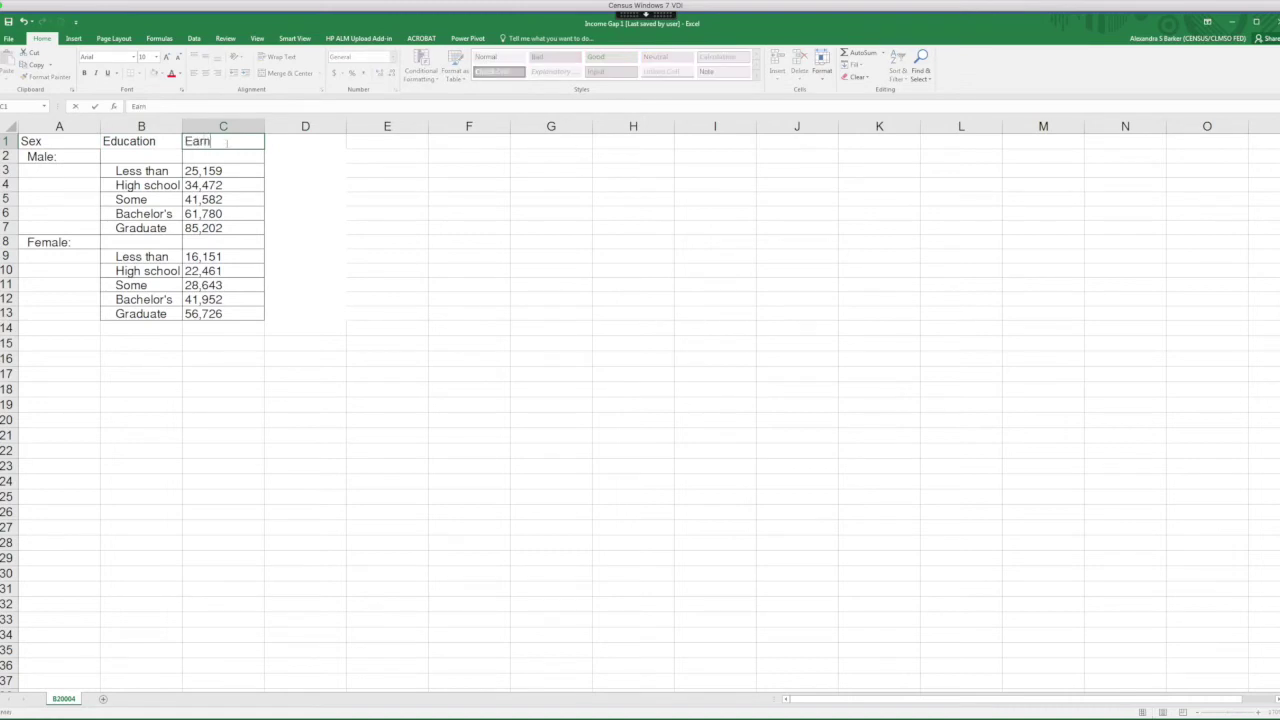
{"action": "type", "text": "ings"}
{"action": "left_click", "coordinate": [302, 205]}
Format the range A1:C13 as a table with headers, using the light style with a blue header row.
{"action": "left_click_drag", "start_coordinate": [61, 156], "coordinate": [249, 314]}
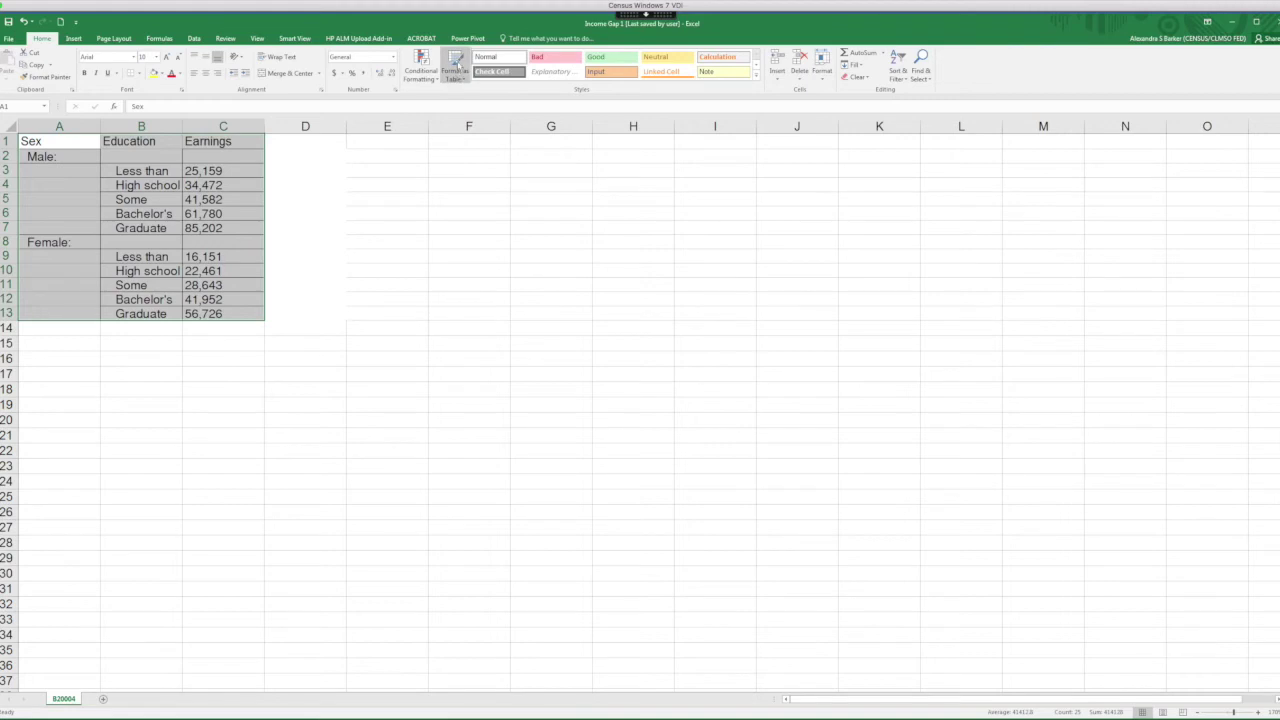
{"action": "left_click", "coordinate": [458, 66]}
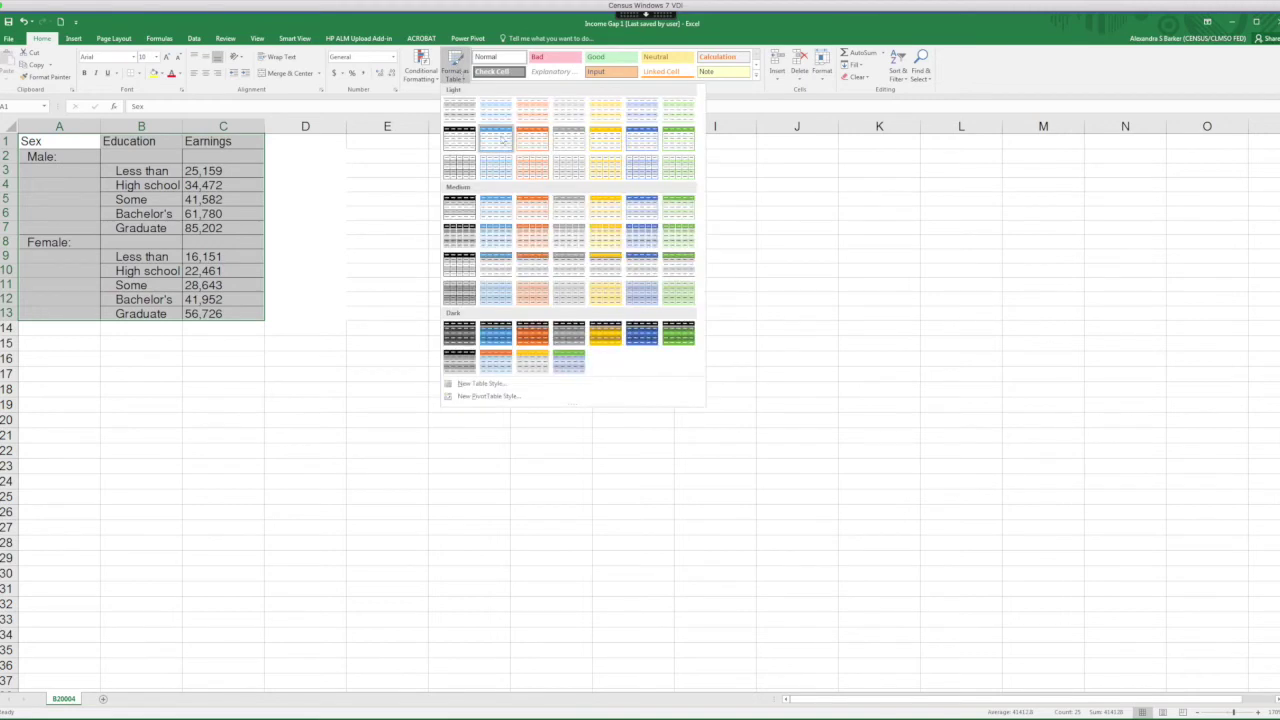
{"action": "left_click", "coordinate": [500, 140]}
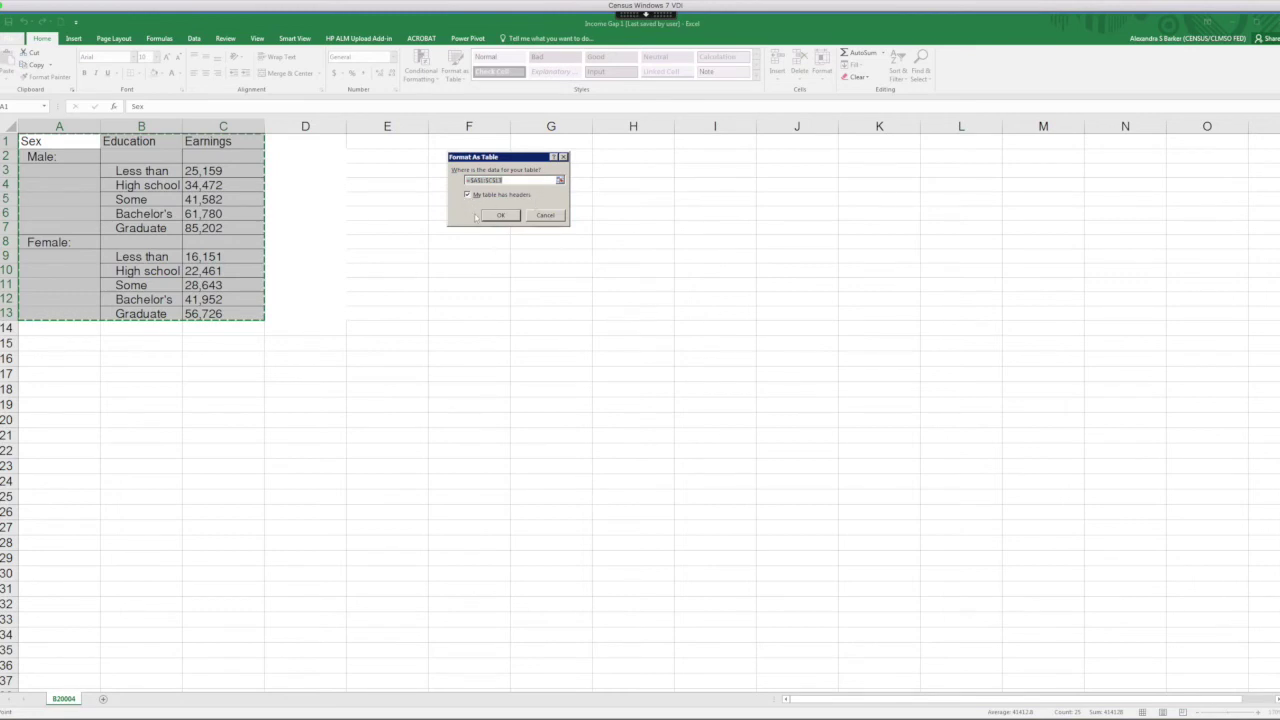
{"action": "left_click", "coordinate": [501, 217]}
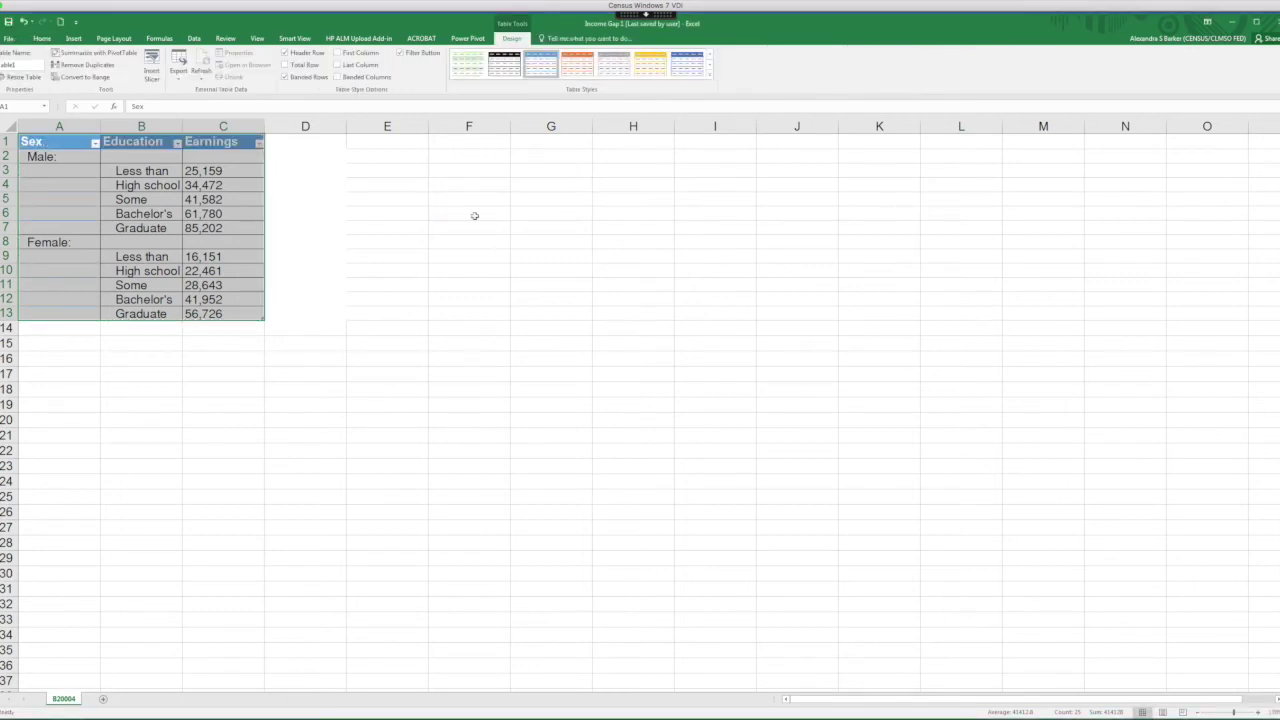
{"action": "left_click", "coordinate": [239, 197]}
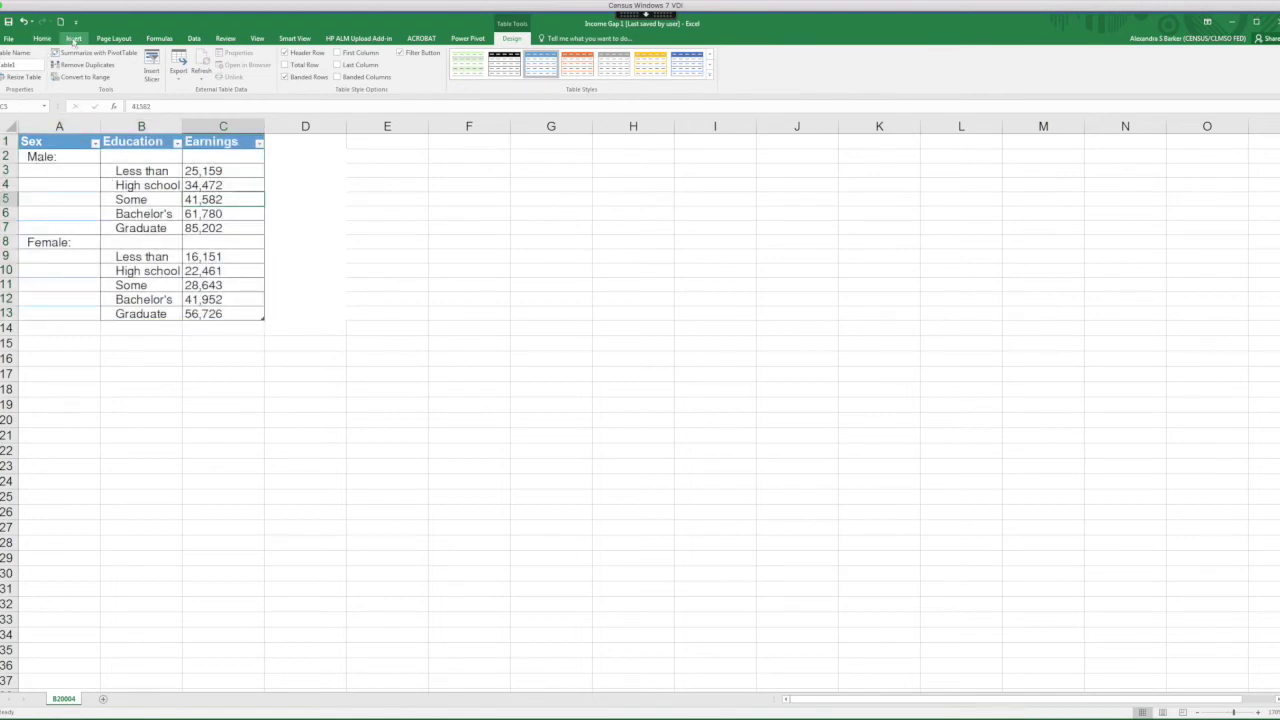
Insert the recommended Treemap chart from the earnings table and enlarge it from its upper-left corner.
{"action": "left_click", "coordinate": [73, 38]}
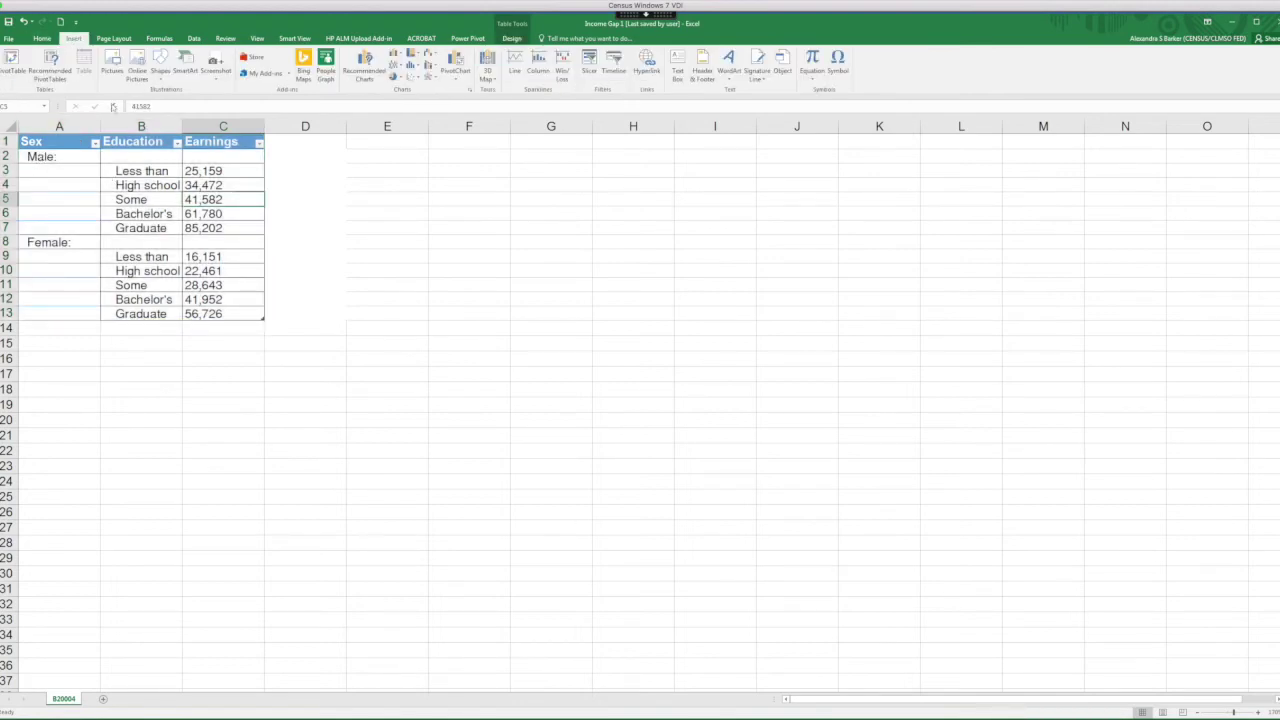
{"action": "left_click", "coordinate": [364, 66]}
{"action": "left_click", "coordinate": [435, 258]}
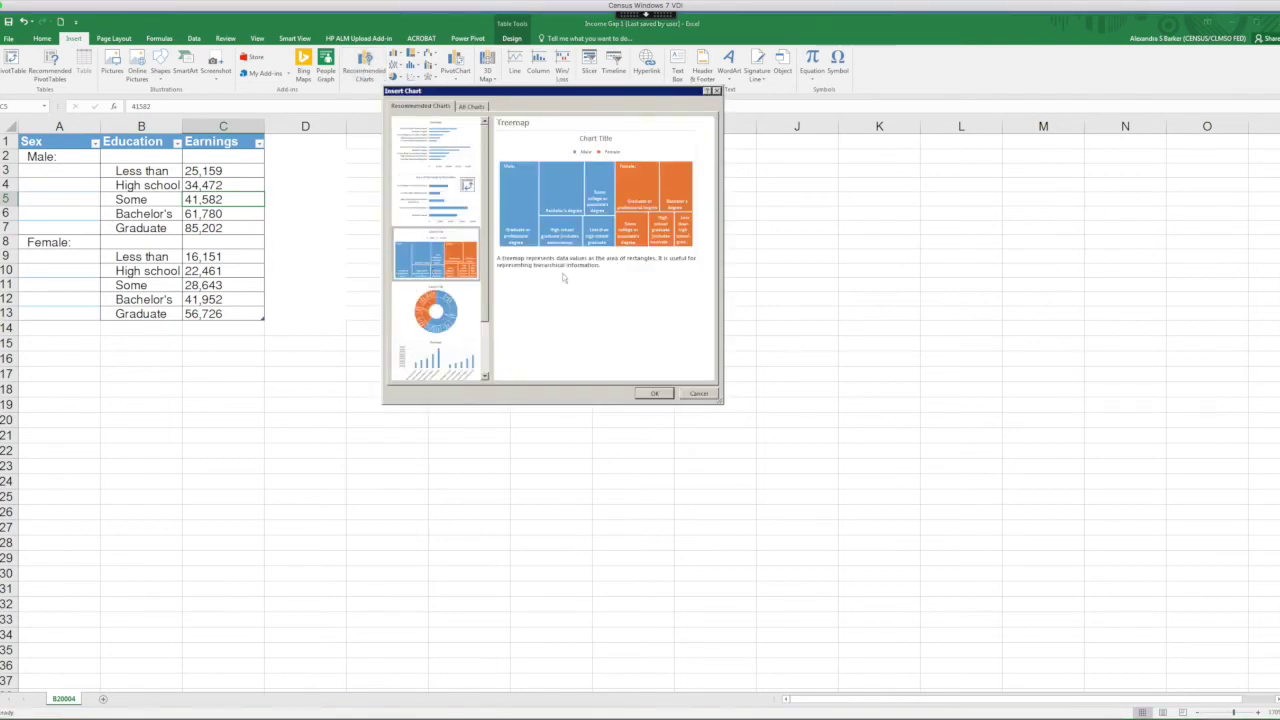
{"action": "left_click", "coordinate": [655, 394]}
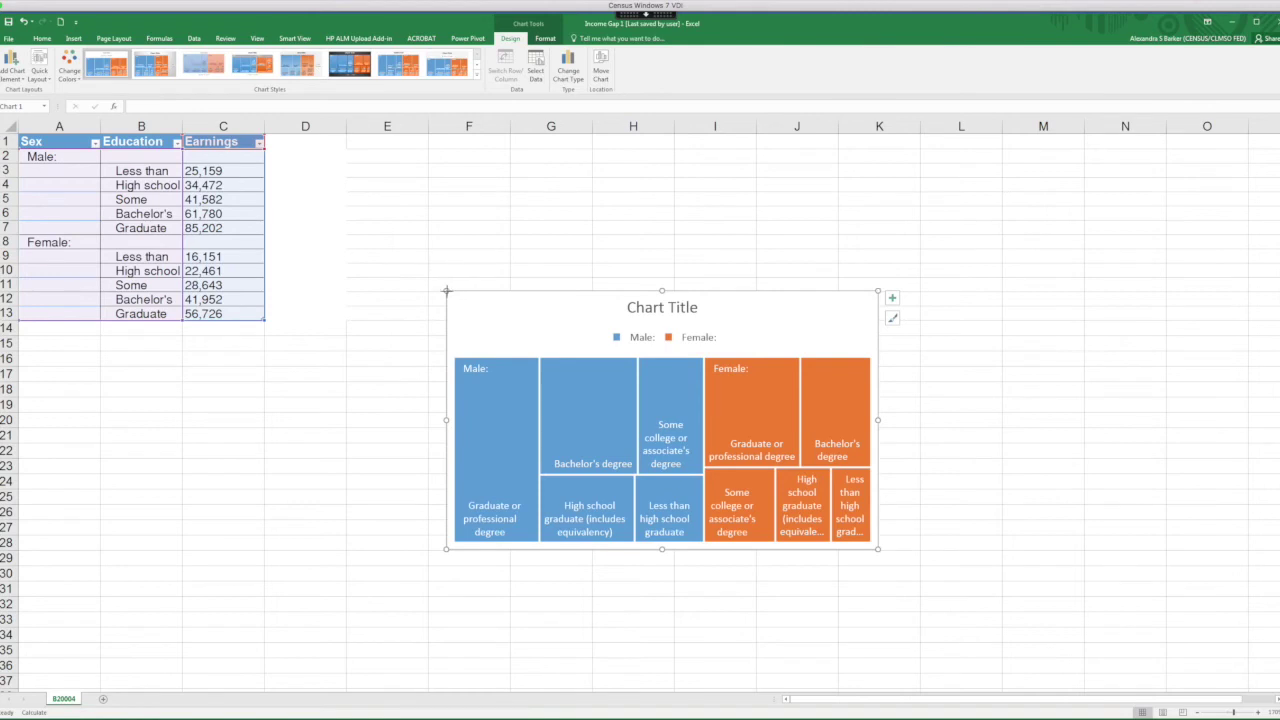
{"action": "left_click_drag", "start_coordinate": [446, 290], "coordinate": [391, 250]}
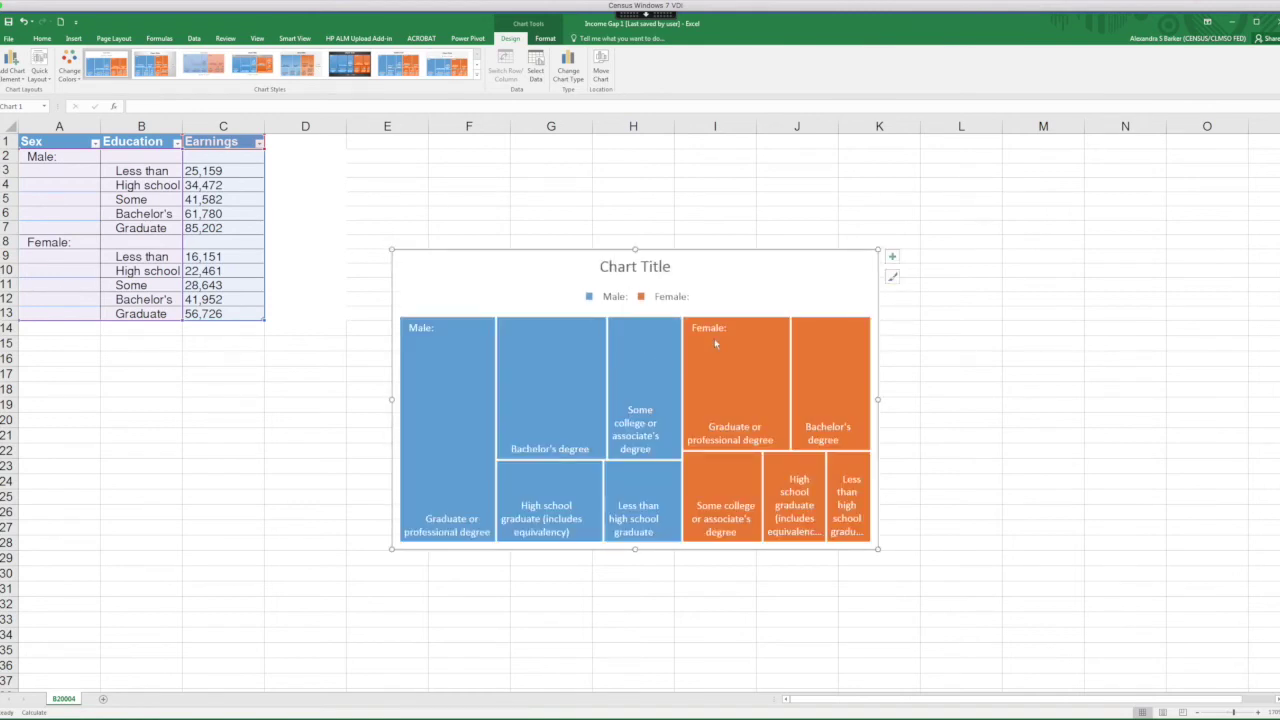
{"action": "left_click", "coordinate": [892, 277]}
{"action": "left_click", "coordinate": [892, 277]}
{"action": "left_click", "coordinate": [892, 257]}
{"action": "left_click", "coordinate": [892, 257]}
Replace the treemap's placeholder title with "Earnings by sex by Education".
{"action": "left_click", "coordinate": [655, 275]}
{"action": "left_click_drag", "start_coordinate": [598, 267], "coordinate": [674, 267]}
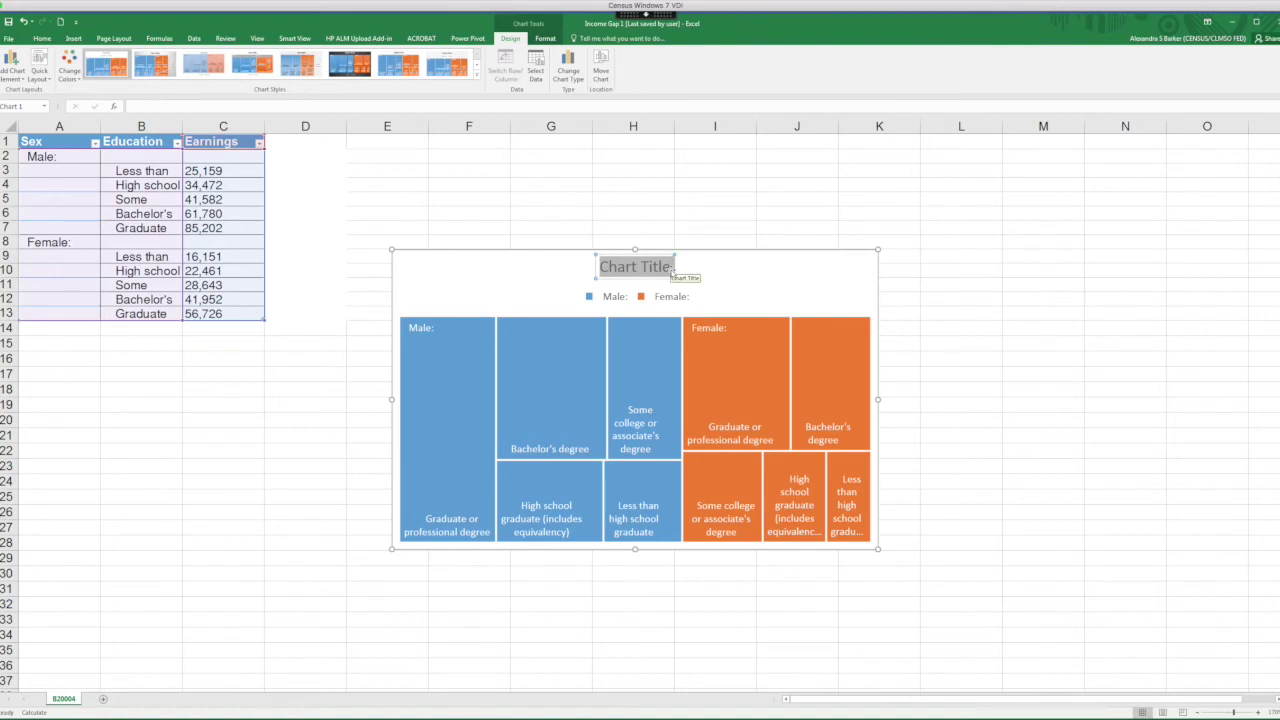
{"action": "type", "text": "Ear"}
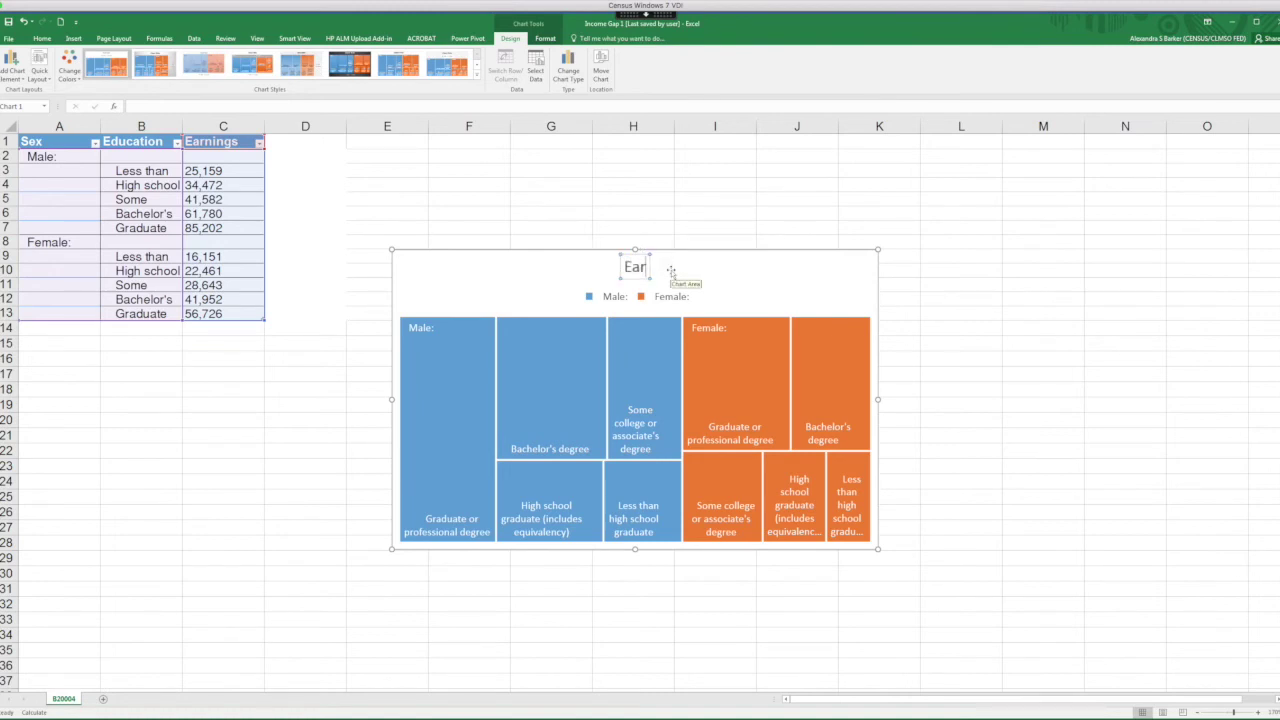
{"action": "type", "text": "nings"}
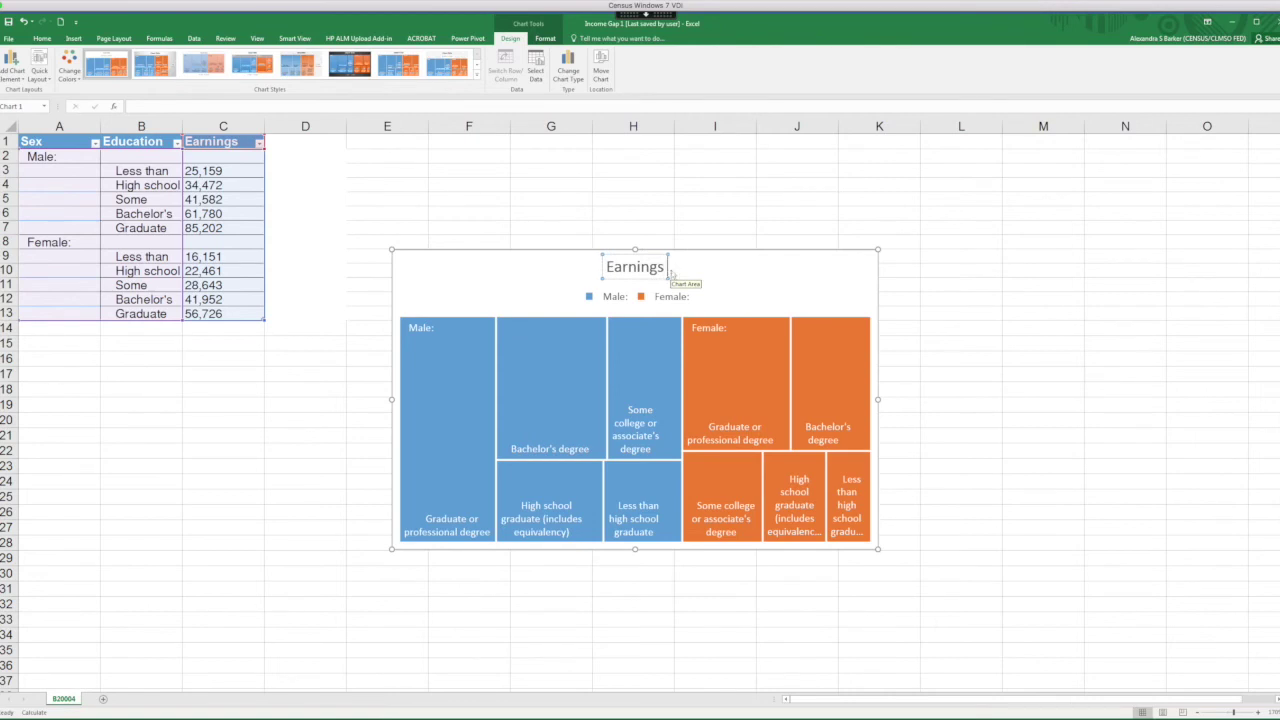
{"action": "type", "text": " by sex"}
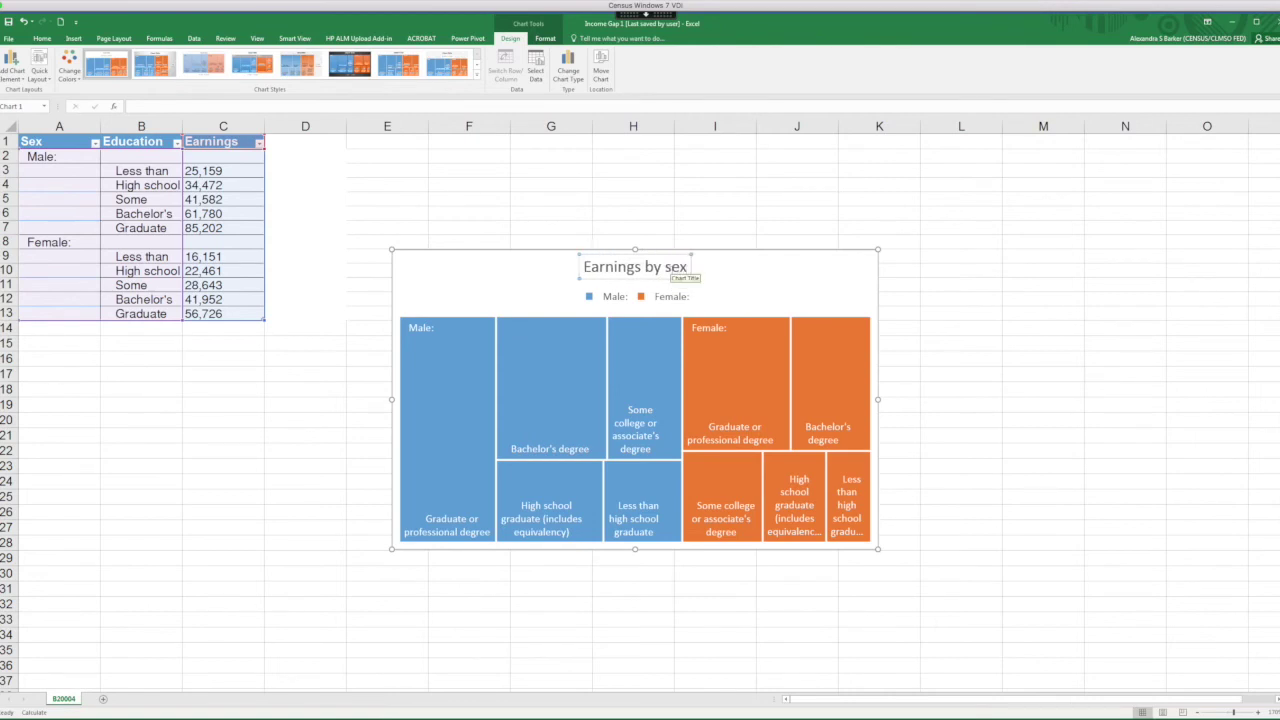
{"action": "type", "text": " by Educat"}
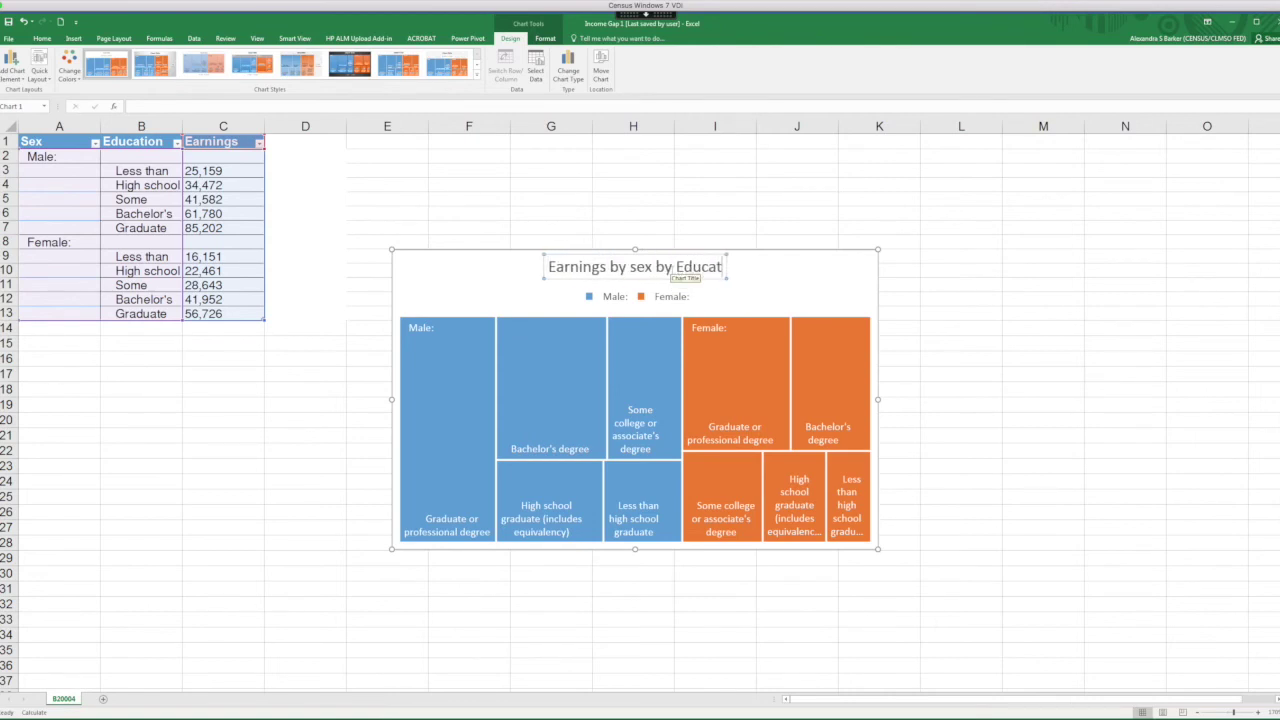
{"action": "type", "text": "ion"}
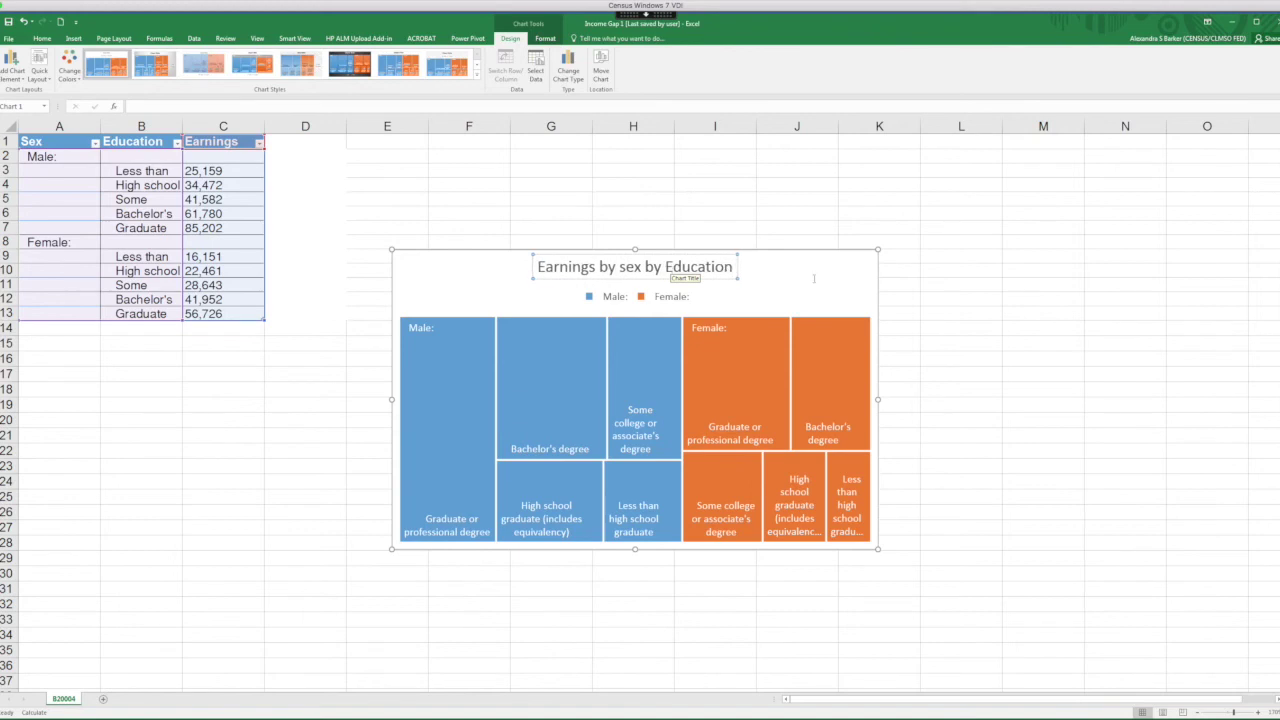
{"action": "left_click", "coordinate": [892, 298]}
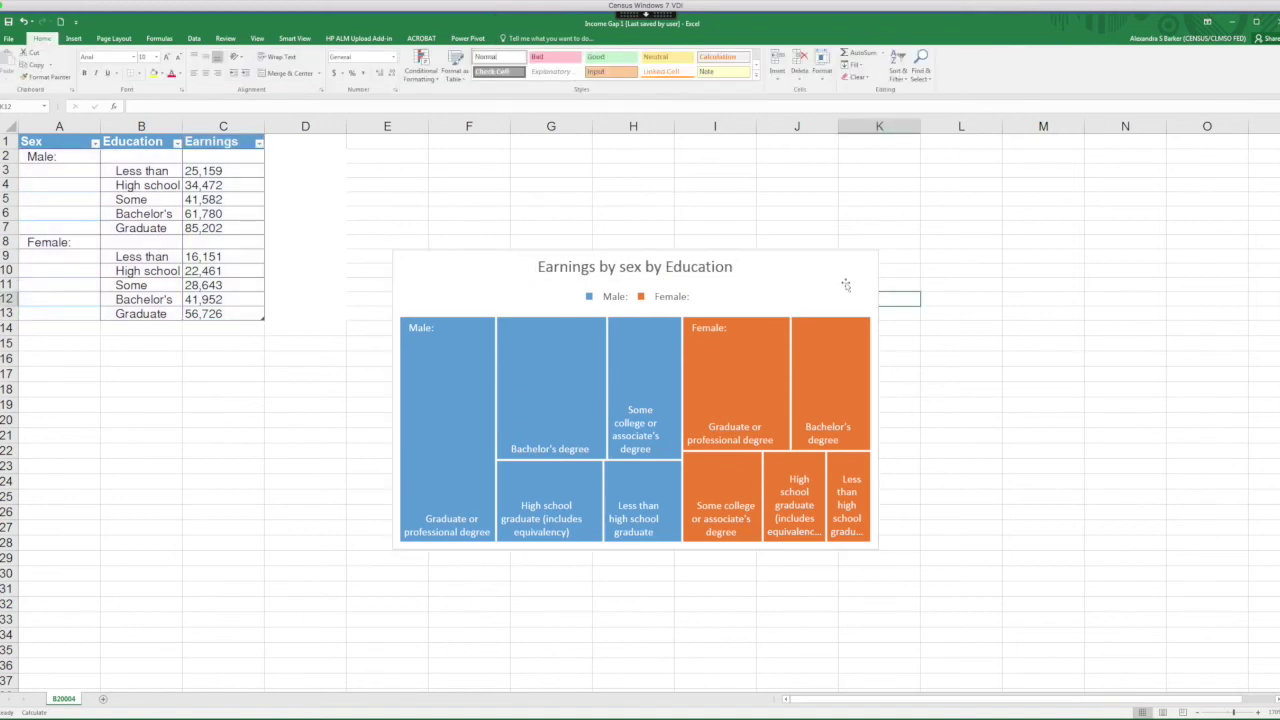
Try other preset chart styles on the treemap, including the dark and pastel ones, and return to the first style.
{"action": "left_click", "coordinate": [845, 286]}
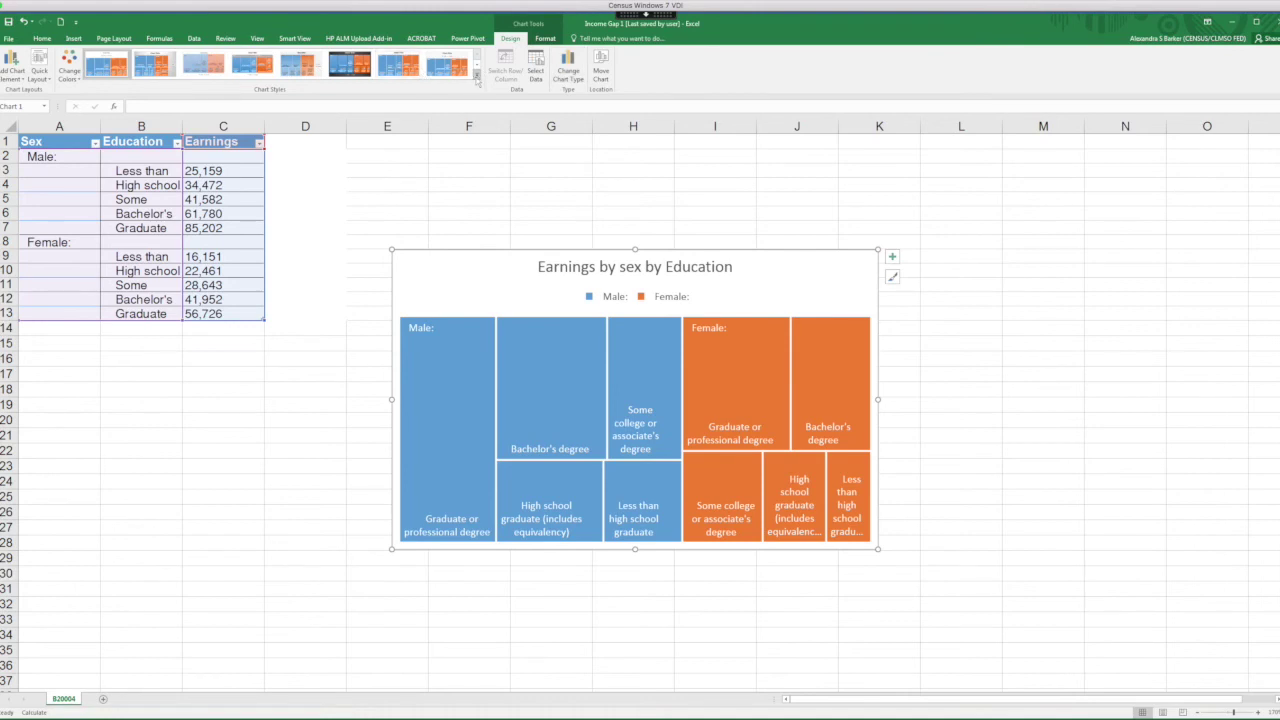
{"action": "left_click", "coordinate": [477, 80]}
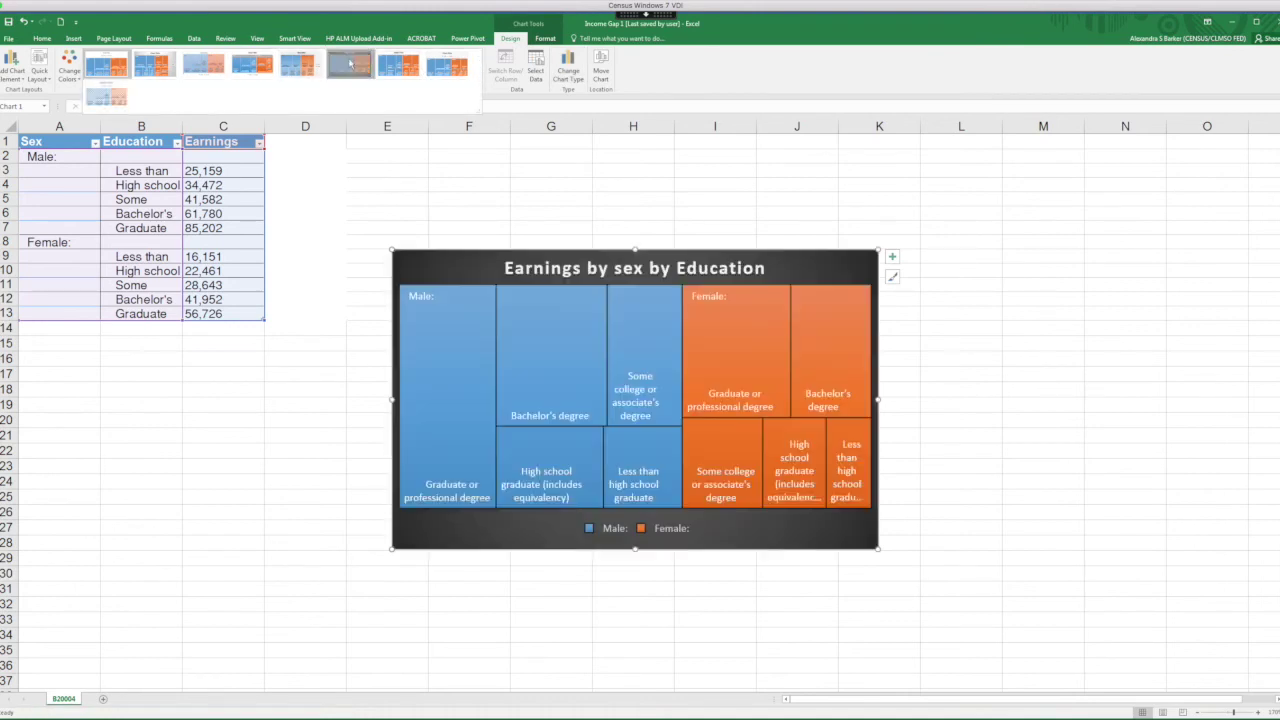
{"action": "left_click", "coordinate": [349, 64]}
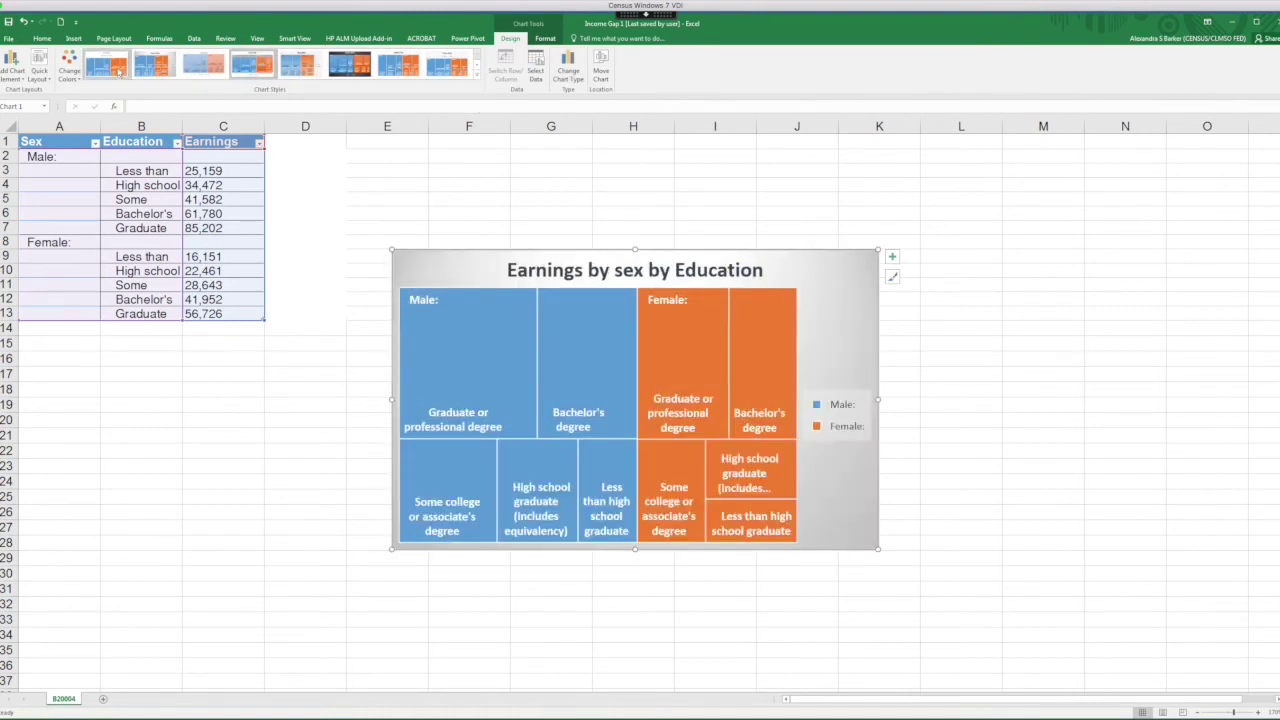
{"action": "left_click", "coordinate": [477, 80]}
{"action": "left_click", "coordinate": [106, 96]}
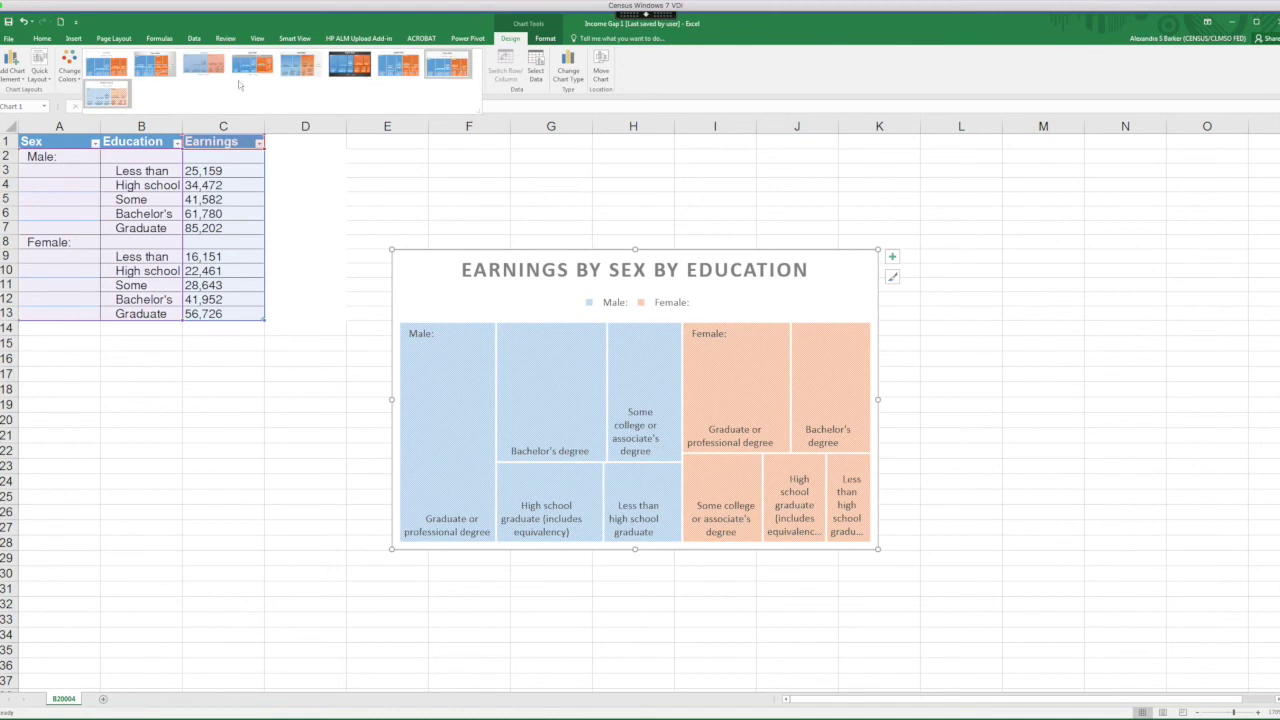
{"action": "left_click", "coordinate": [115, 68]}
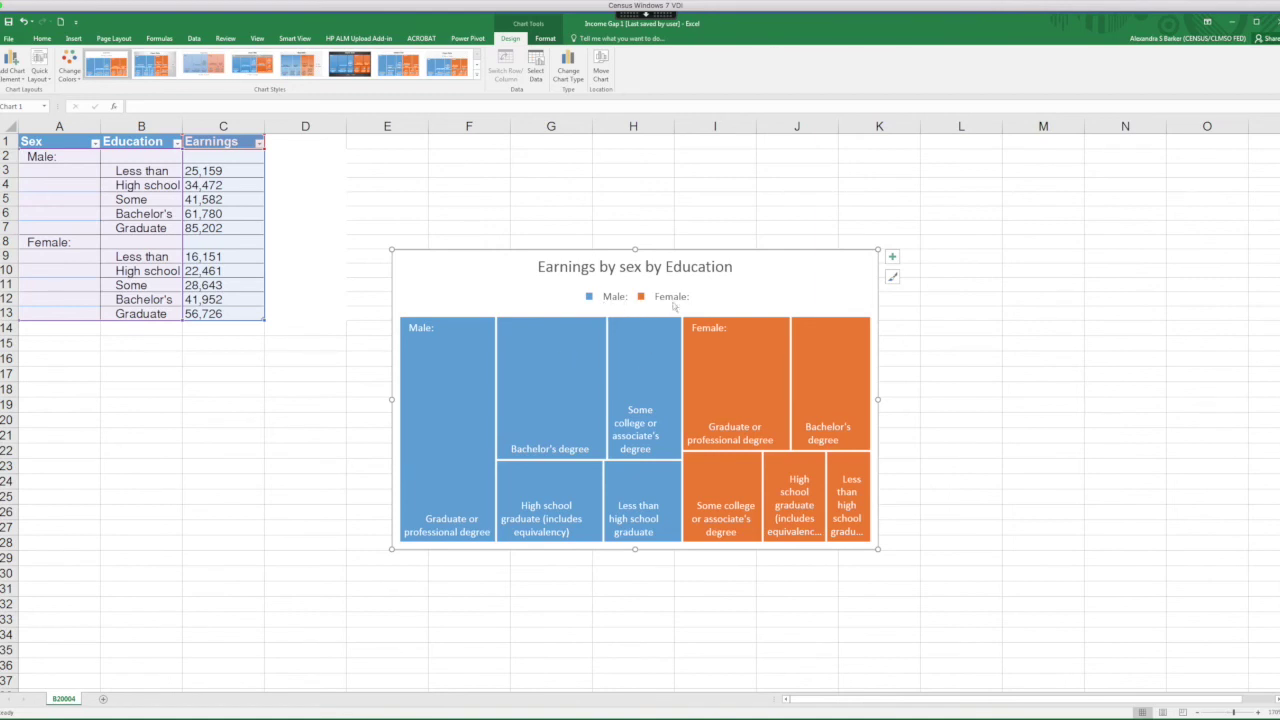
Change the chart type of the earnings treemap to Sunburst.
{"action": "mouse_move", "coordinate": [715, 348]}
{"action": "left_click", "coordinate": [567, 62]}
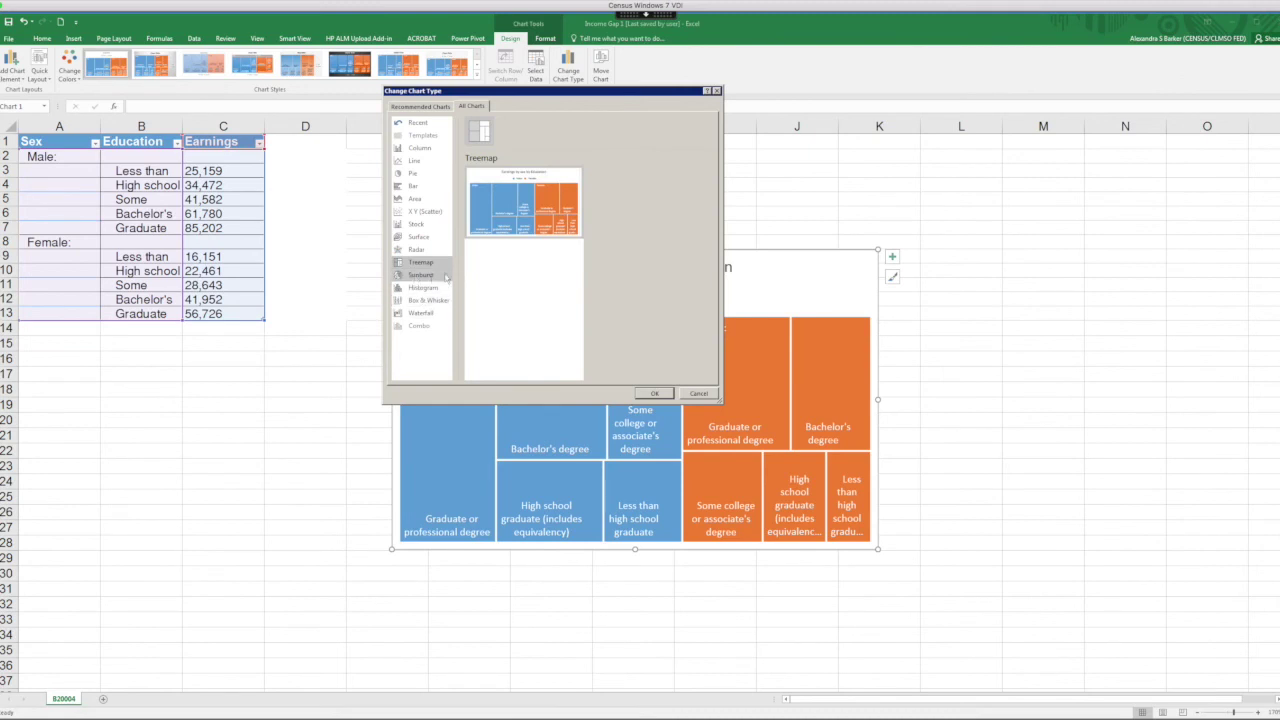
{"action": "left_click", "coordinate": [432, 276]}
{"action": "left_click", "coordinate": [655, 393]}
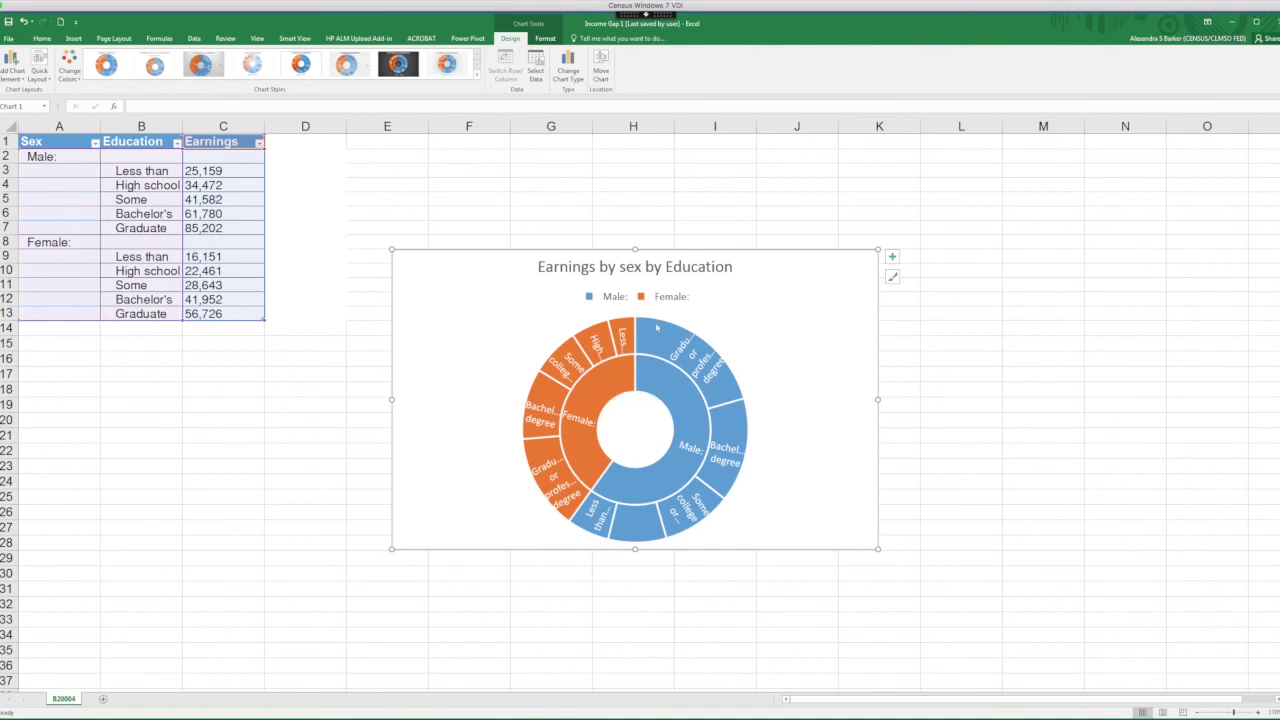
{"action": "left_click", "coordinate": [632, 510]}
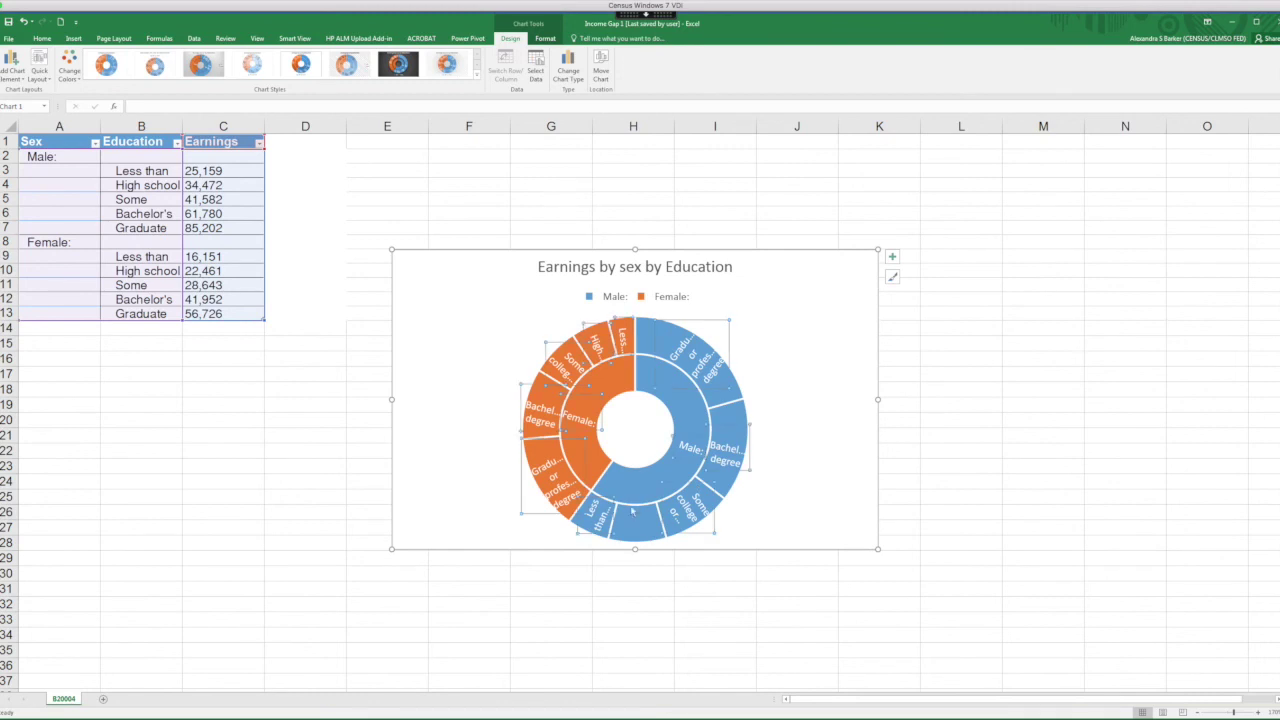
{"action": "left_click", "coordinate": [637, 440]}
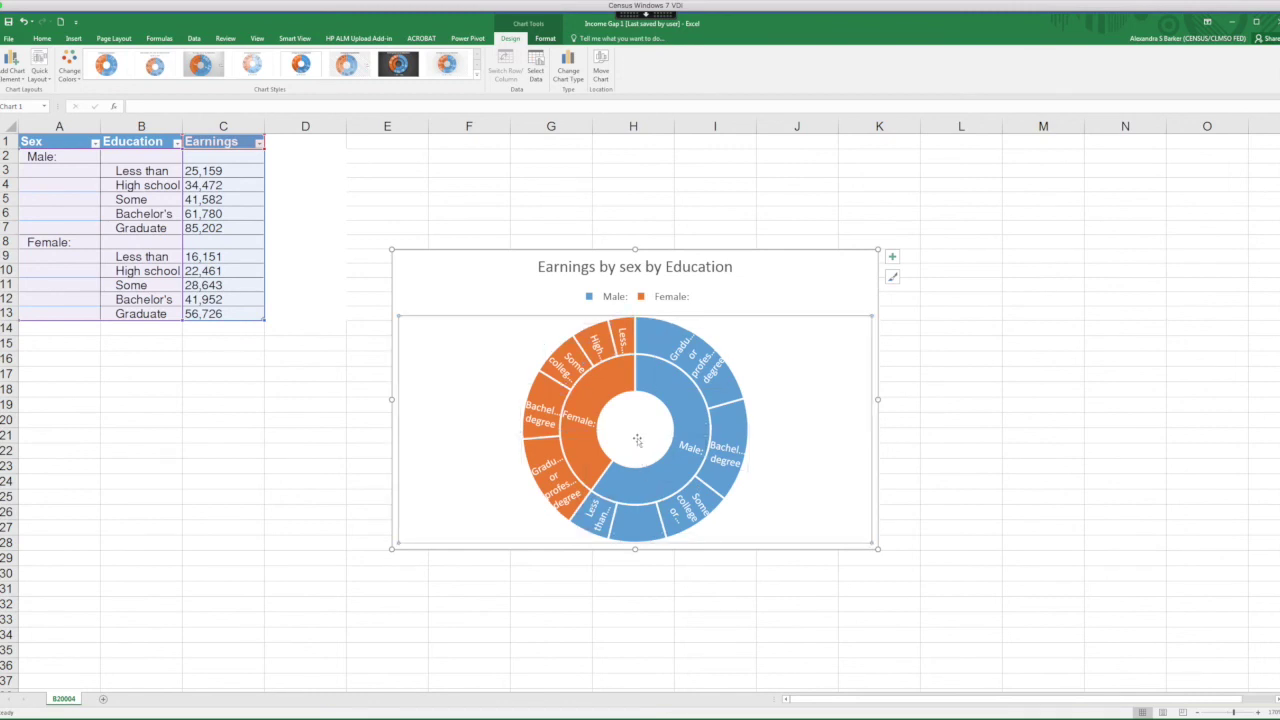
{"action": "left_click", "coordinate": [779, 288]}
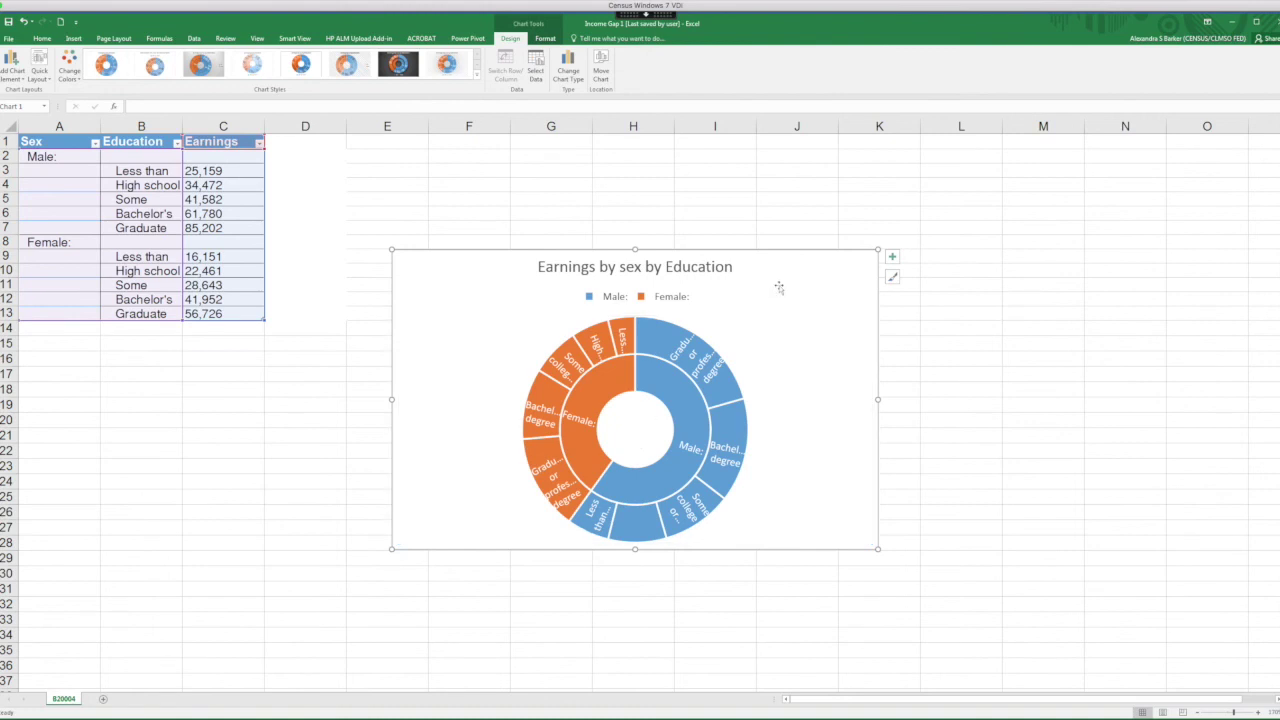